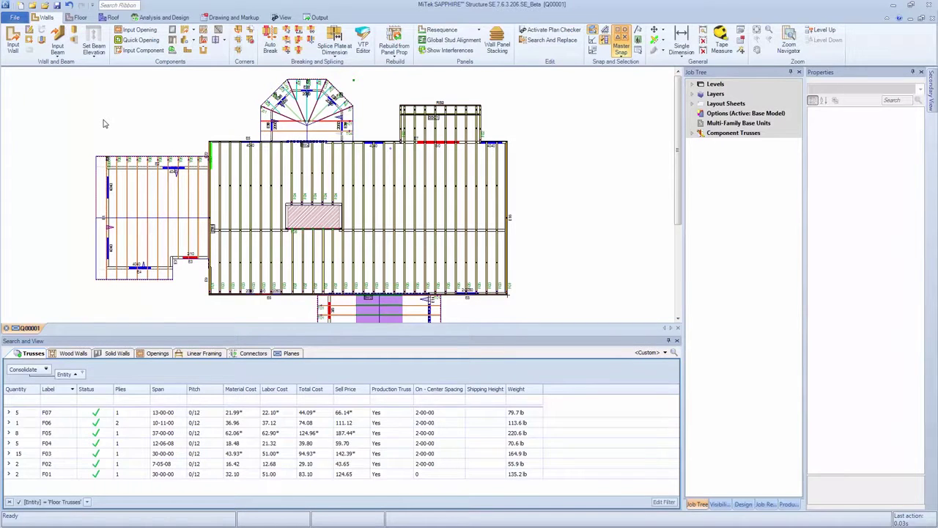
Select the T08 roof trusses in the plan's west wing and open their elevation view
{"action": "scroll", "coordinate": [82, 192], "scroll_direction": "up", "scroll_amount": 3}
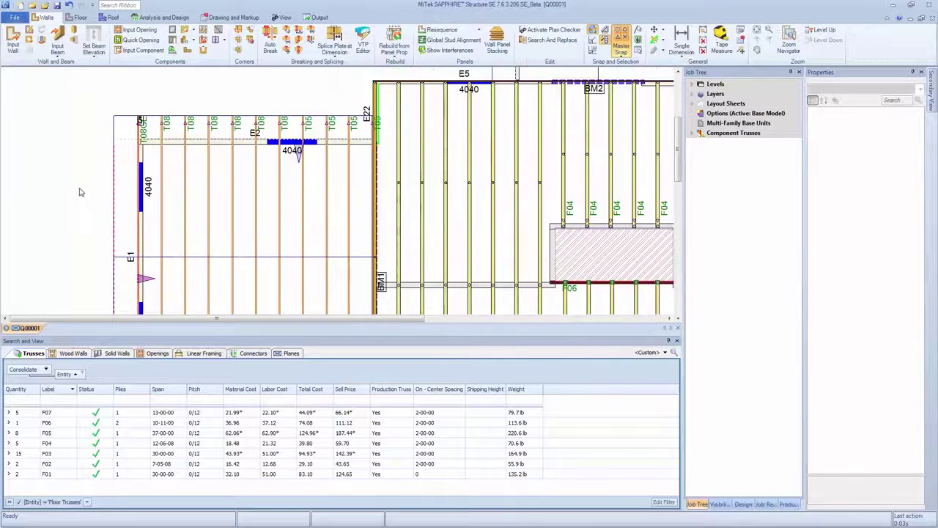
{"action": "left_click", "coordinate": [188, 183]}
{"action": "right_click", "coordinate": [206, 98]}
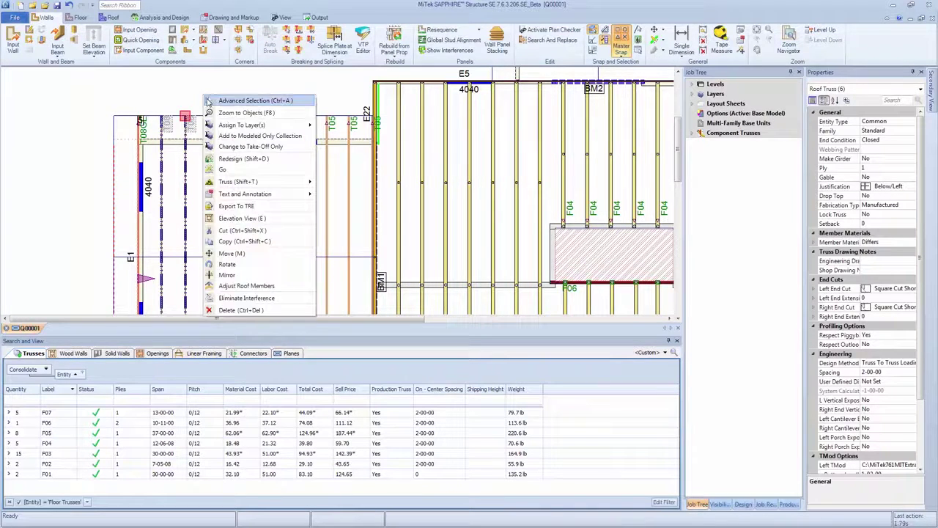
{"action": "left_click", "coordinate": [235, 218]}
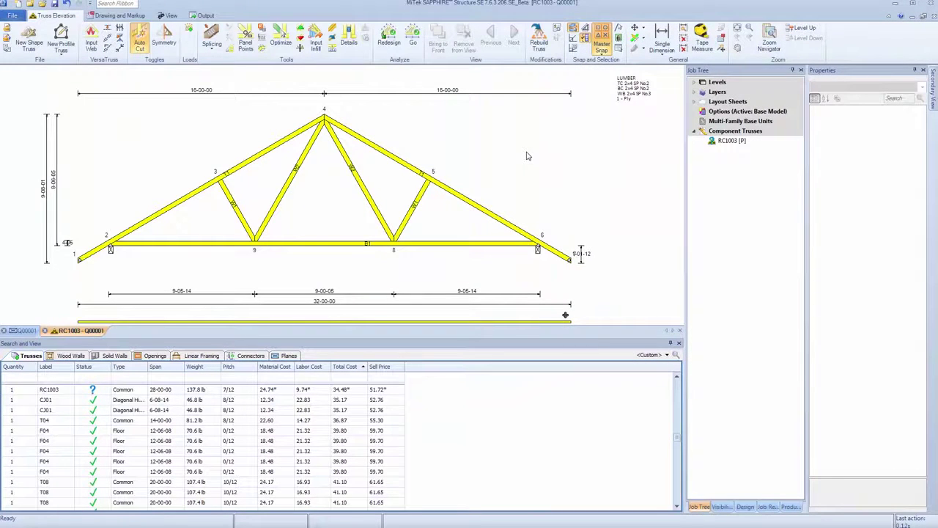
Optimize the web layout of truss RC1003 and change its bottom chord material to 2x6 SP No.2
{"action": "key", "text": "o"}
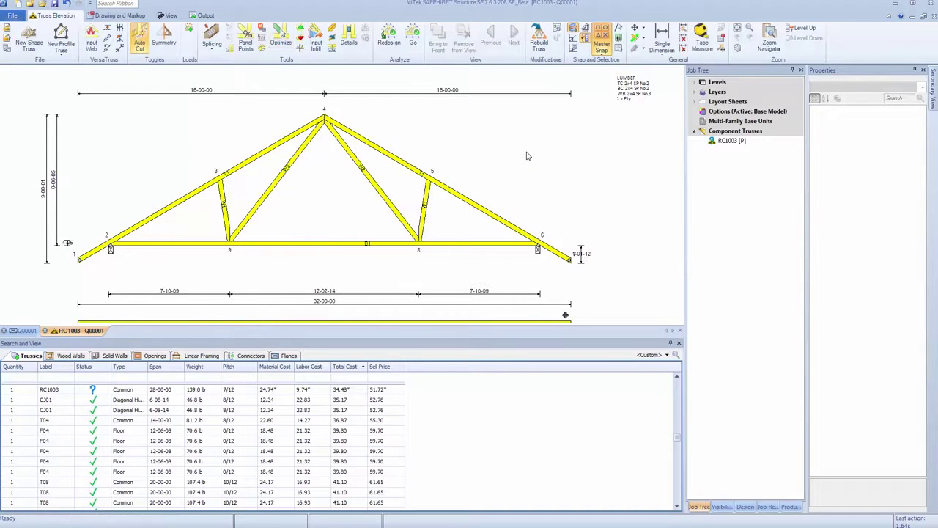
{"action": "right_click", "coordinate": [450, 242]}
{"action": "left_click", "coordinate": [471, 339]}
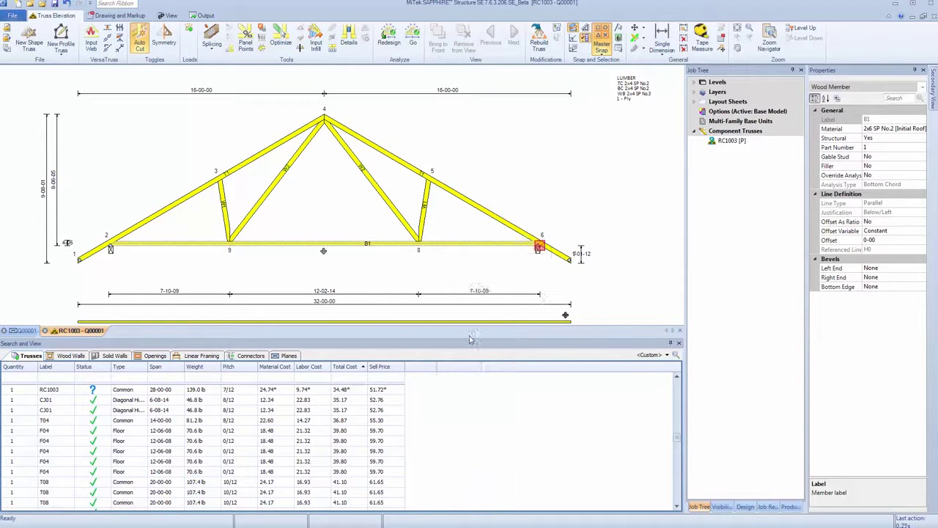
Set the top chord slope of truss RC1003 to 9/12
{"action": "left_click", "coordinate": [836, 213]}
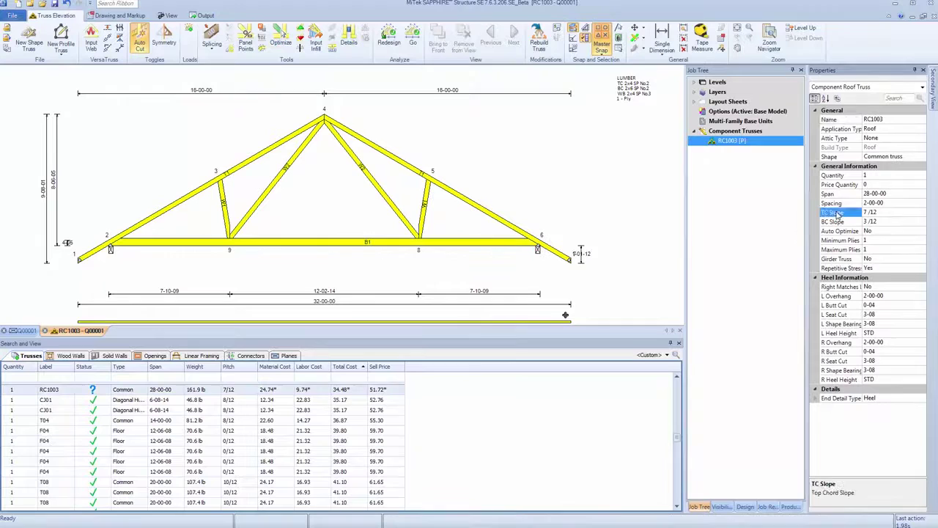
{"action": "type", "text": "9"}
{"action": "key", "text": "Return"}
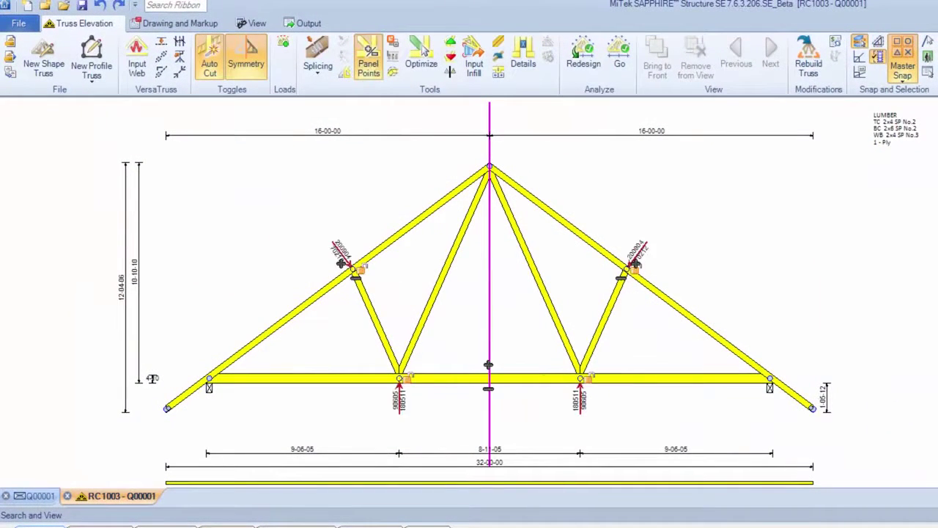
Add a panel point at the center of RC1003's bottom chord and finish panel point editing
{"action": "left_click", "coordinate": [489, 367]}
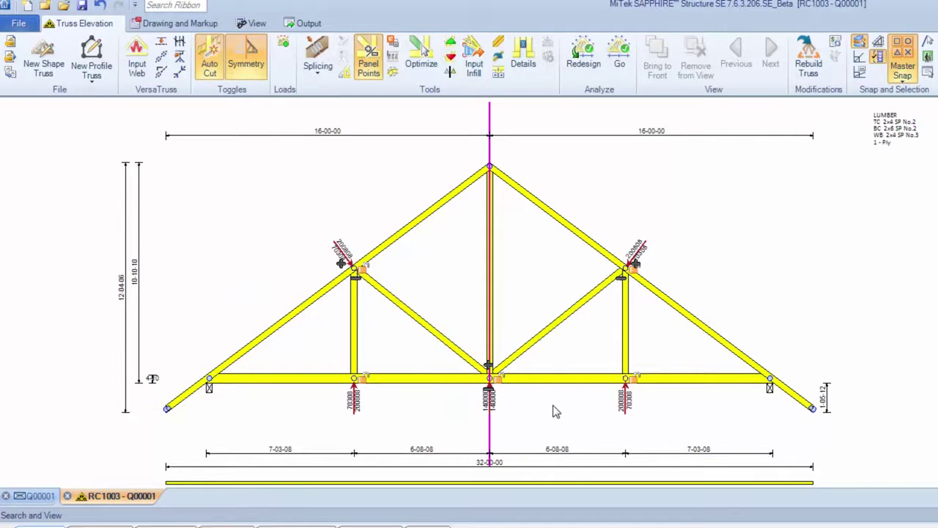
{"action": "key", "text": "Escape"}
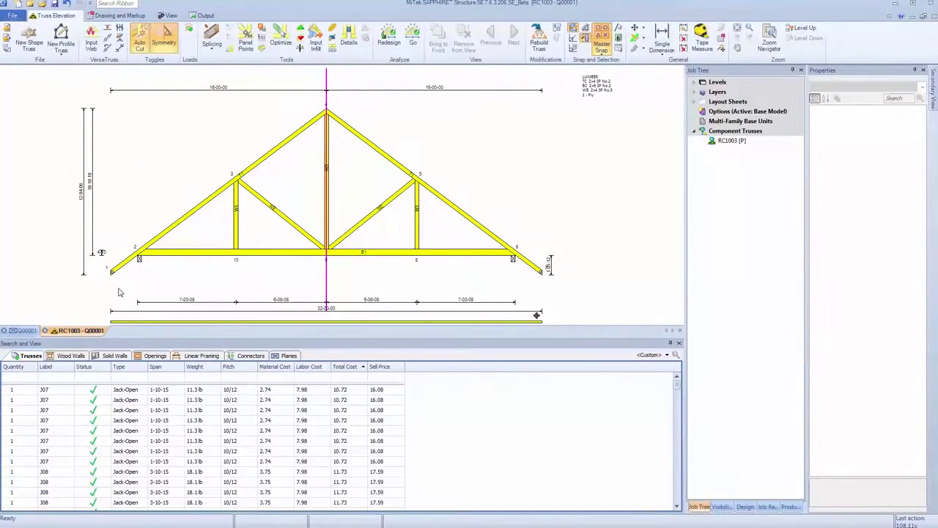
Place the RC1003 elevation in its own window beside the plan and flip the inner diagonal webs to meet at the peak
{"action": "right_click", "coordinate": [80, 330]}
{"action": "left_click", "coordinate": [110, 347]}
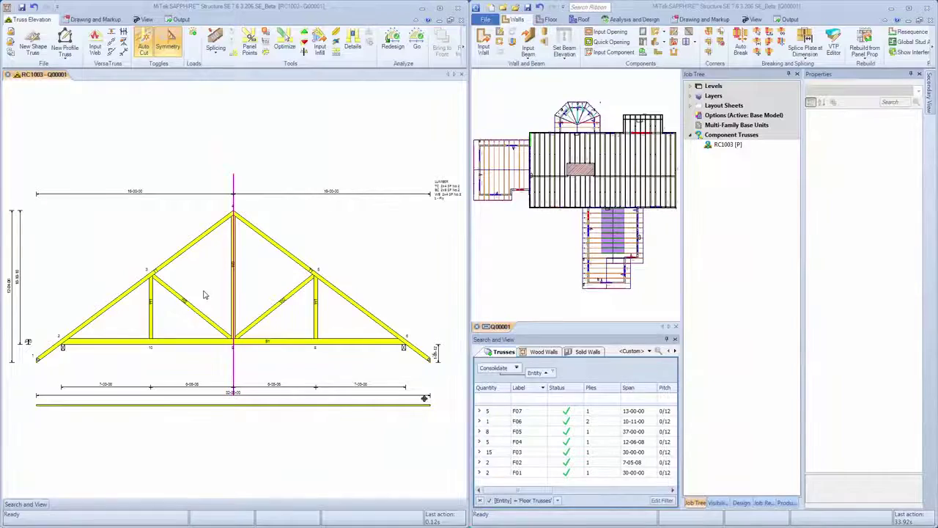
{"action": "left_click", "coordinate": [188, 304]}
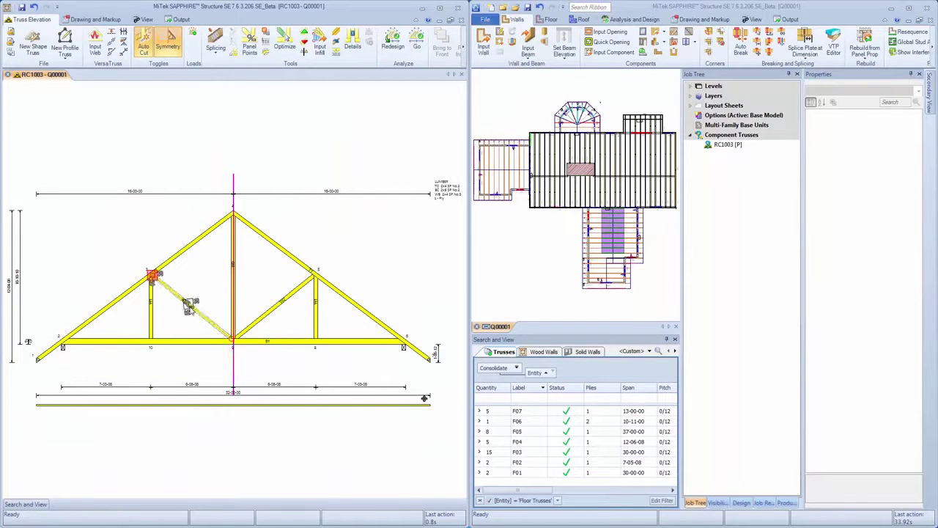
{"action": "left_click", "coordinate": [190, 305]}
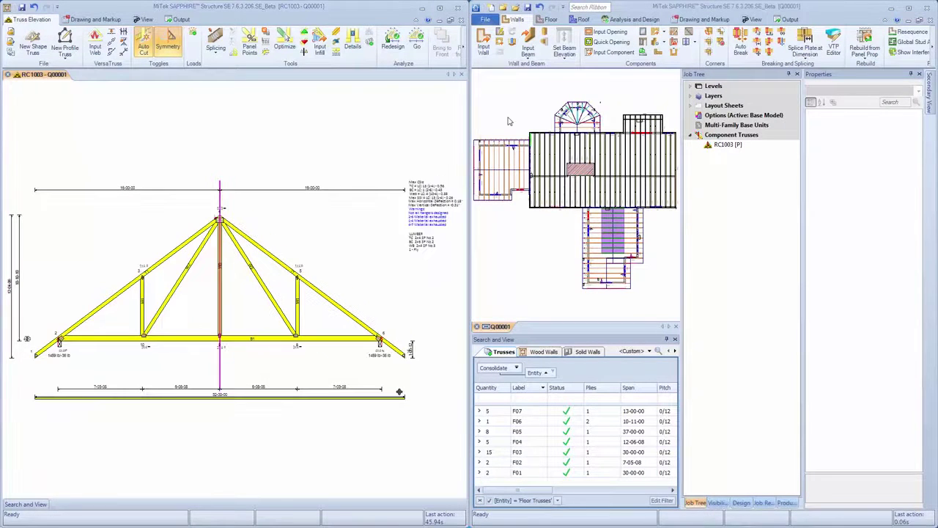
Select truss H01 at the base of the bay in the plan and run its analysis in the elevation view
{"action": "scroll", "coordinate": [549, 116], "scroll_direction": "up", "scroll_amount": 3}
{"action": "left_click", "coordinate": [584, 138]}
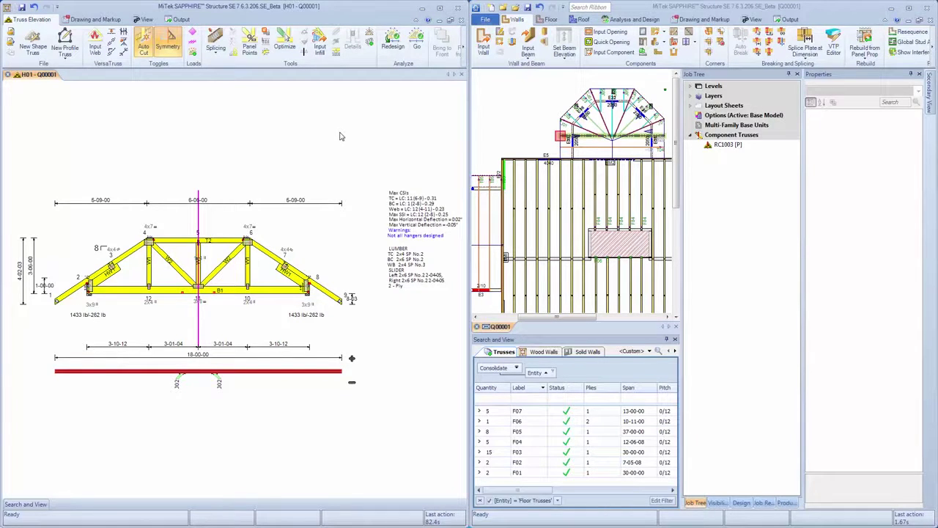
{"action": "left_click", "coordinate": [417, 47]}
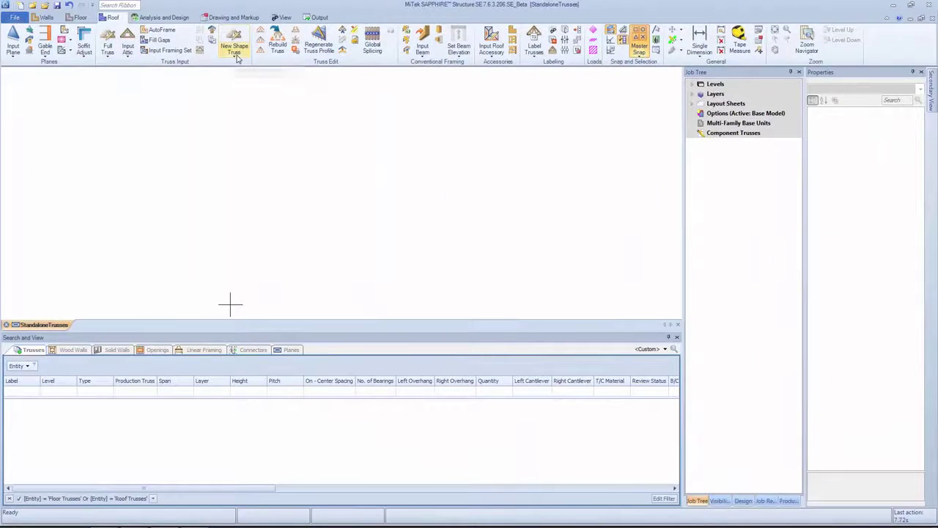
Create a new shape truss in the StandaloneTrusses job using the Common truss shape and the default values
{"action": "left_click", "coordinate": [235, 51]}
{"action": "left_click", "coordinate": [228, 64]}
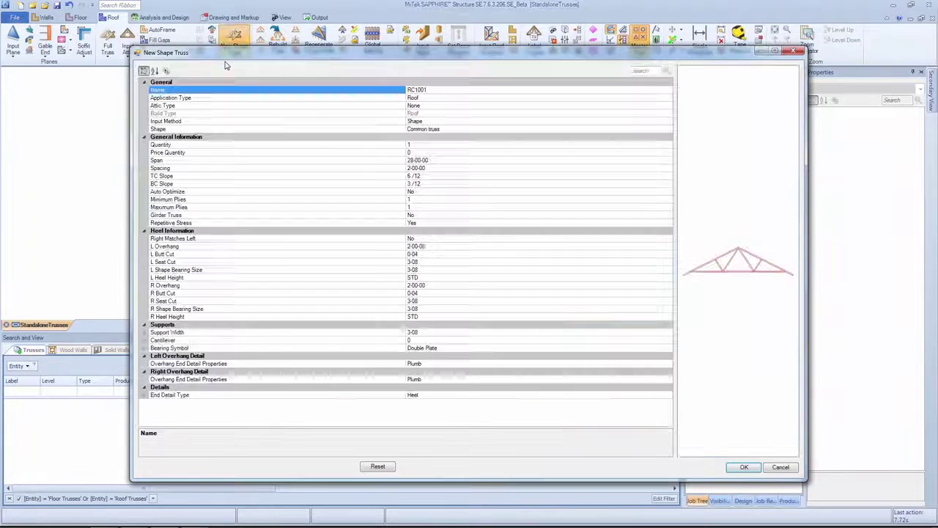
{"action": "left_click", "coordinate": [422, 129]}
{"action": "left_click", "coordinate": [421, 129]}
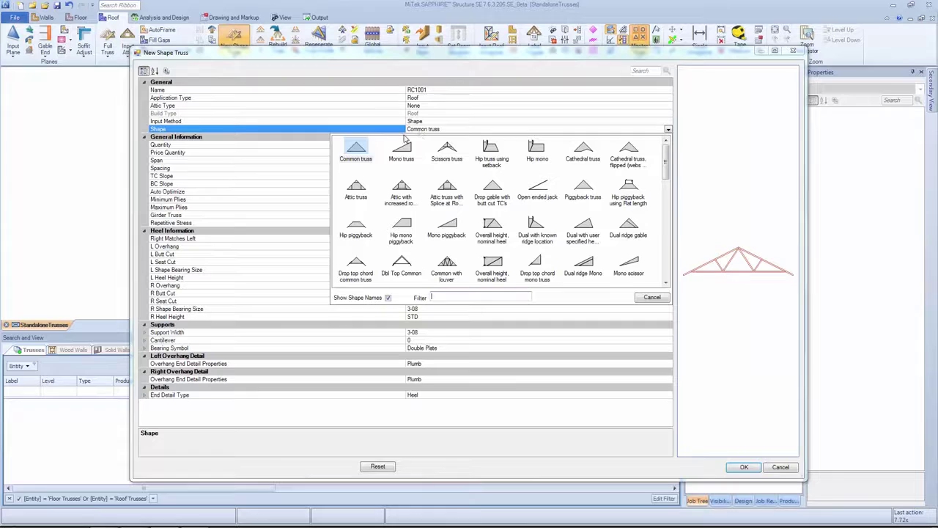
{"action": "left_click", "coordinate": [356, 145]}
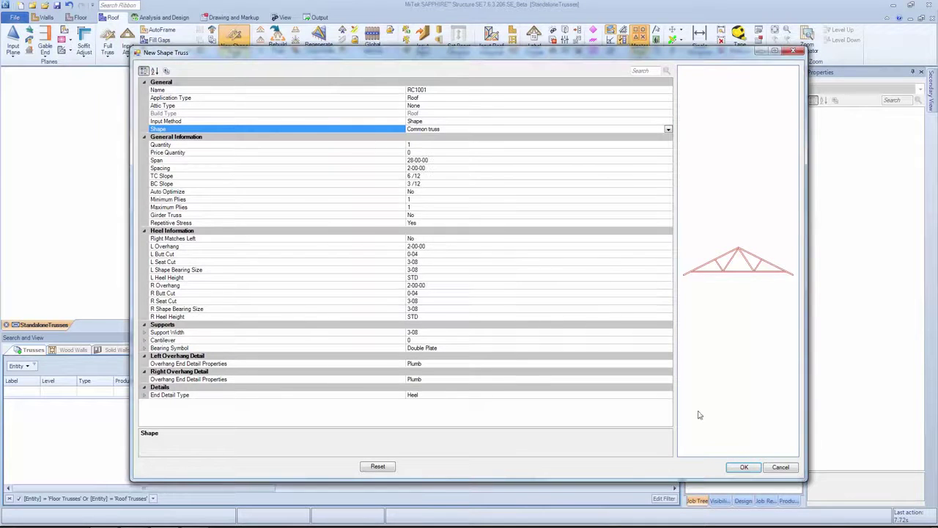
{"action": "left_click", "coordinate": [744, 466]}
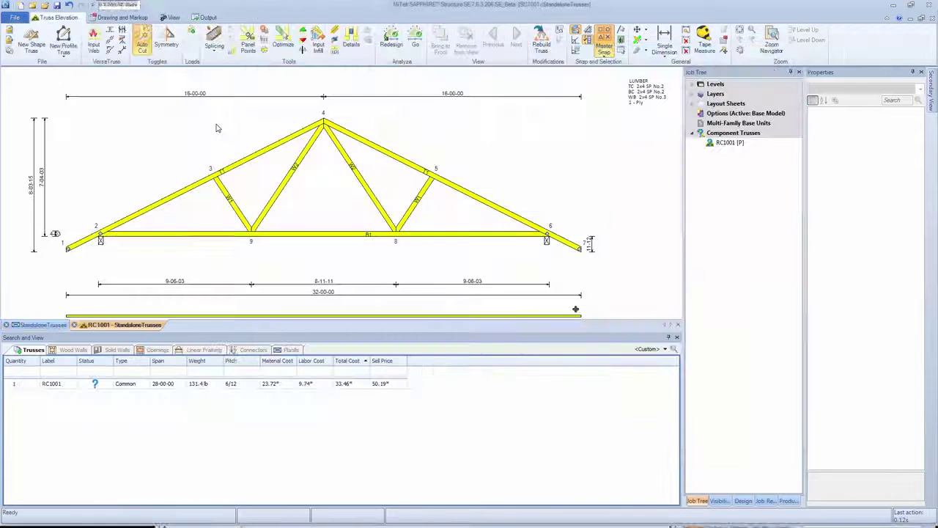
Analyze truss RC1001 and use Optimize to shift the long inner web's lower joint, making the outer bottom chord panel 9-08-00
{"action": "left_click", "coordinate": [413, 46]}
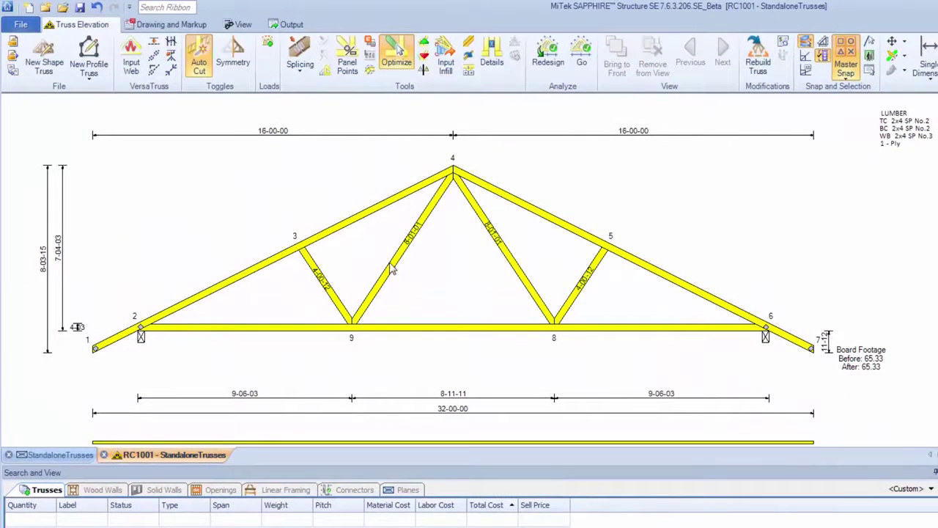
{"action": "left_click", "coordinate": [392, 269]}
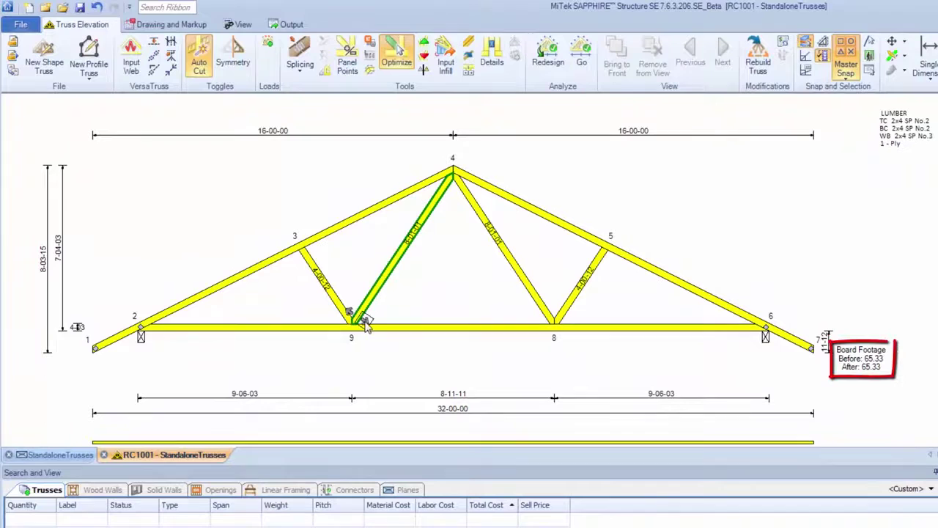
{"action": "left_click_drag", "start_coordinate": [365, 323], "coordinate": [368, 324]}
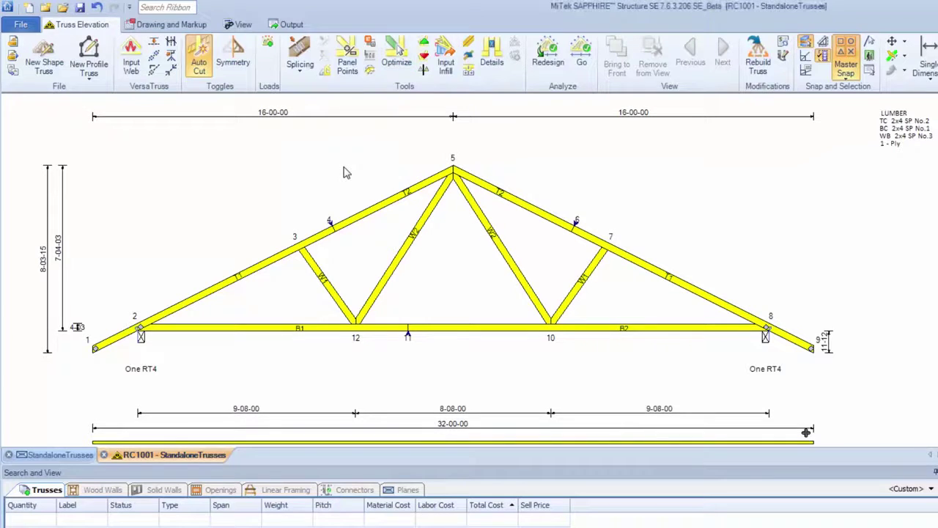
Add a panel point at the center of RC1001's bottom chord
{"action": "key", "text": "p"}
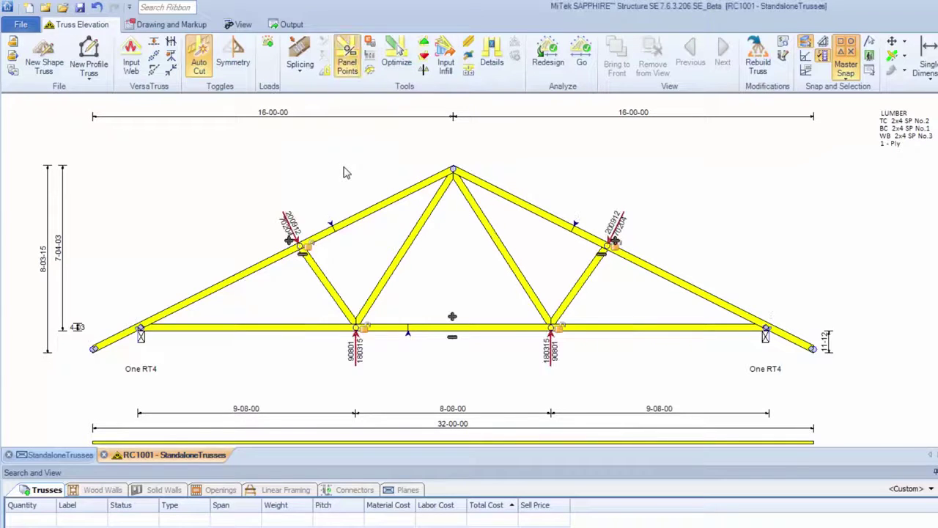
{"action": "left_click", "coordinate": [452, 317]}
{"action": "key", "text": "Escape"}
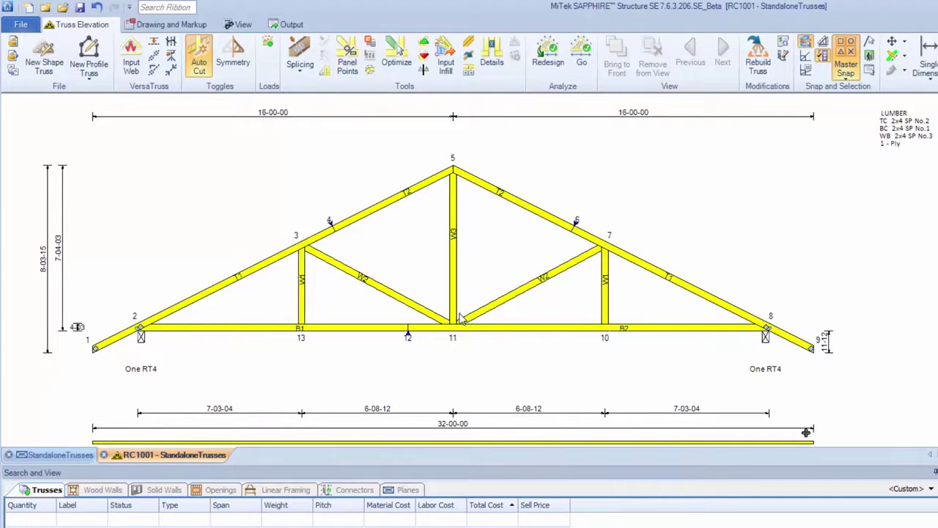
With symmetry on, flip RC1001's inner diagonal webs to meet at the peak and analyze the truss
{"action": "key", "text": "s"}
{"action": "left_click", "coordinate": [397, 296]}
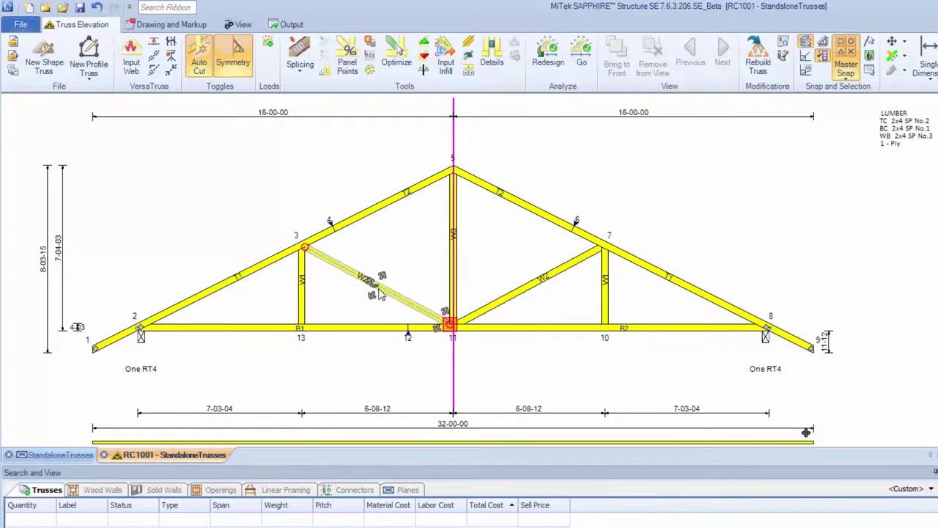
{"action": "left_click", "coordinate": [370, 282]}
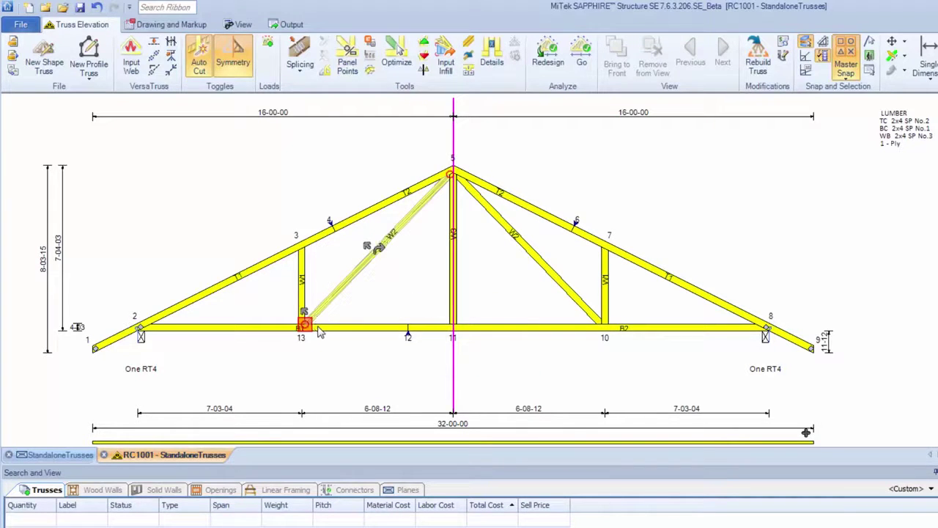
{"action": "left_click", "coordinate": [330, 375]}
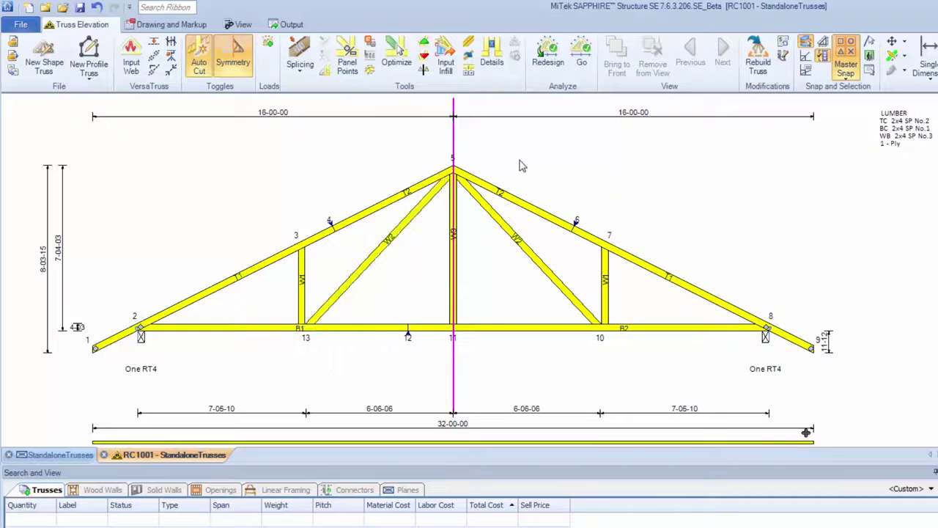
{"action": "left_click", "coordinate": [578, 63]}
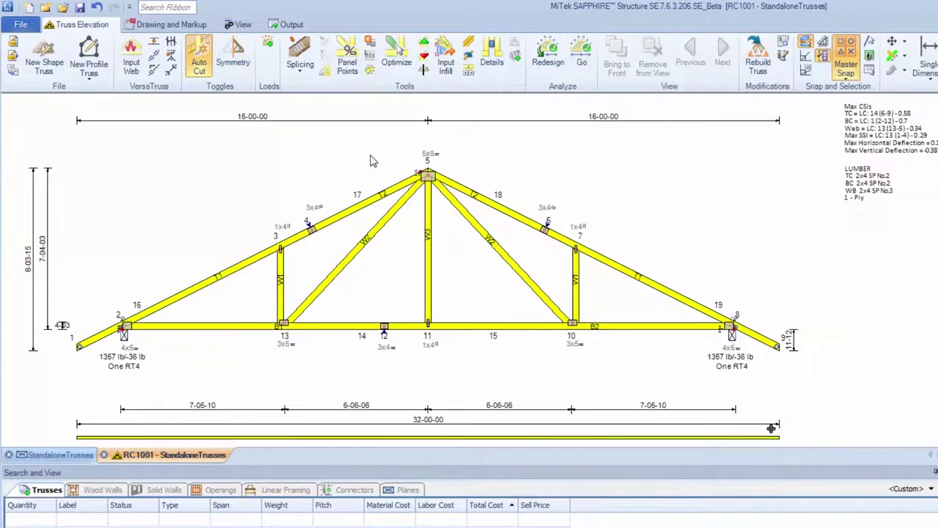
Resize the connector plate at peak joint 5 to 6x8, shift it slightly down and analyze the truss again
{"action": "scroll", "coordinate": [385, 159], "scroll_direction": "up", "scroll_amount": 5}
{"action": "left_click", "coordinate": [612, 224]}
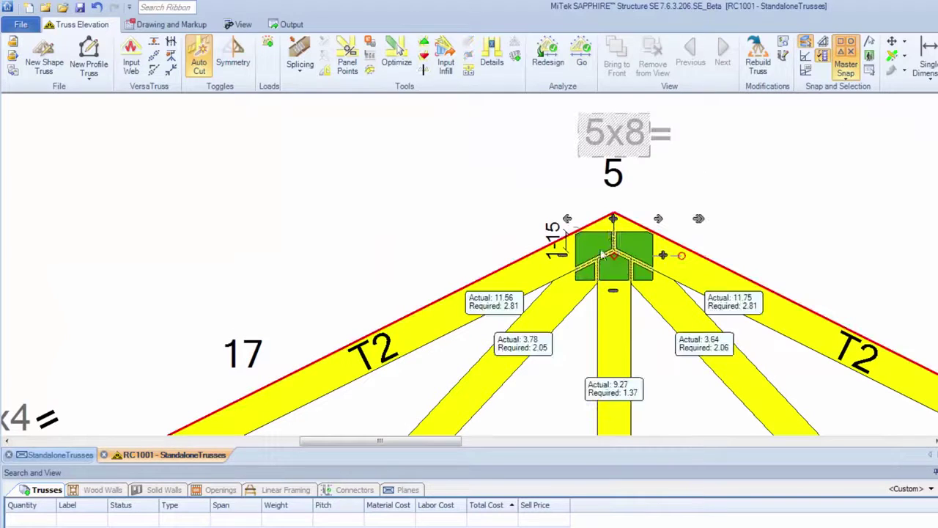
{"action": "left_click_drag", "start_coordinate": [681, 255], "coordinate": [649, 302]}
{"action": "key", "text": "Escape"}
{"action": "left_click_drag", "start_coordinate": [614, 257], "coordinate": [614, 260]}
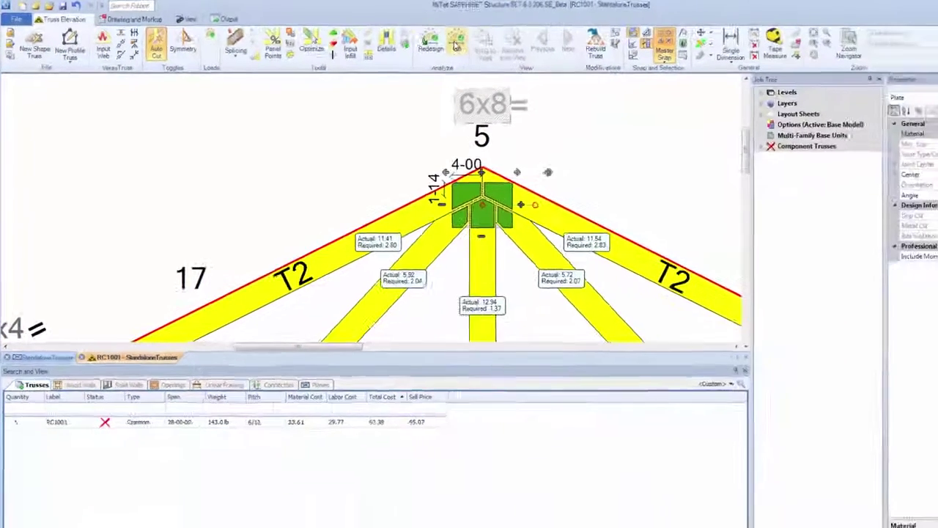
{"action": "left_click", "coordinate": [581, 53]}
{"action": "scroll", "coordinate": [801, 215], "scroll_direction": "down", "scroll_amount": 1}
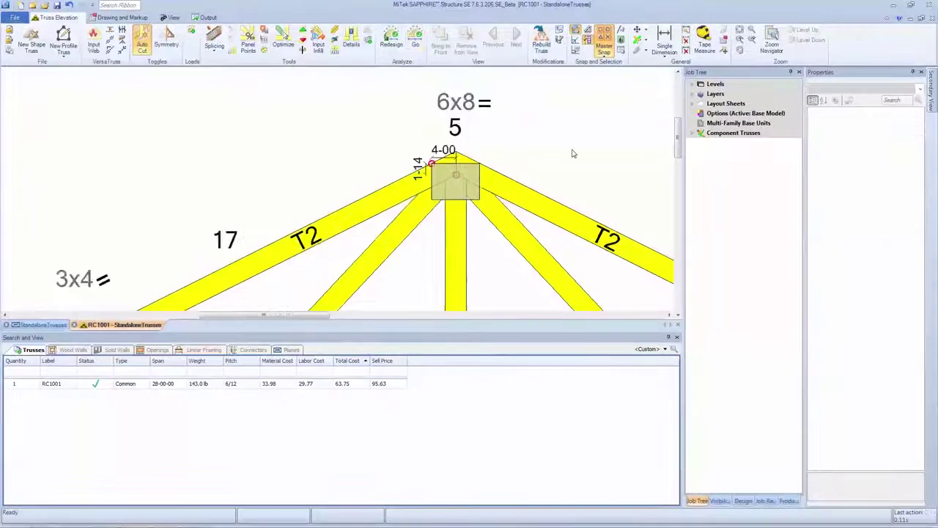
{"action": "scroll", "coordinate": [586, 140], "scroll_direction": "down", "scroll_amount": 4}
{"action": "mouse_move", "coordinate": [586, 140]}
{"action": "middle_mouse_down"}
{"action": "mouse_move", "coordinate": [401, 142]}
{"action": "mouse_move", "coordinate": [103, 197]}
{"action": "middle_mouse_up"}
{"action": "middle_click_drag", "start_coordinate": [166, 210], "coordinate": [176, 210]}
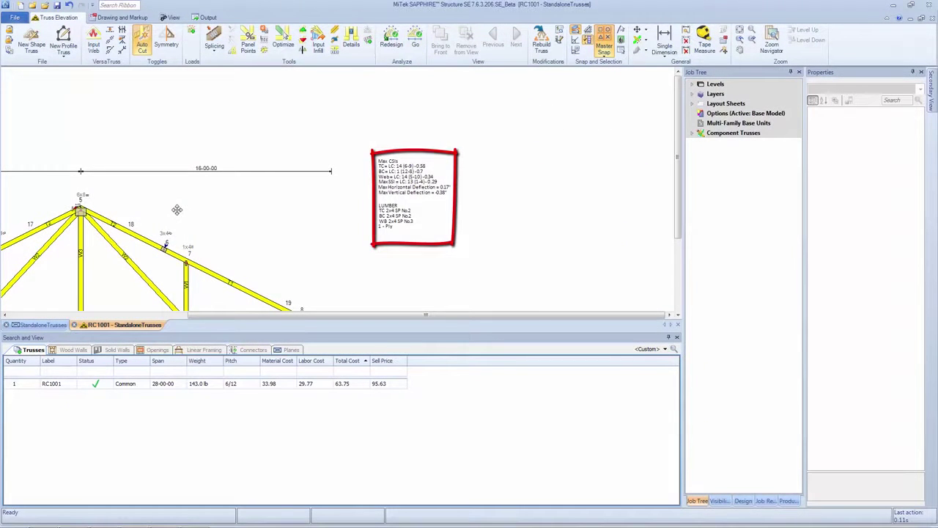
Begin a new shape truss named M1 using the Mono truss shape
{"action": "left_click", "coordinate": [32, 46]}
{"action": "type", "text": "M1"}
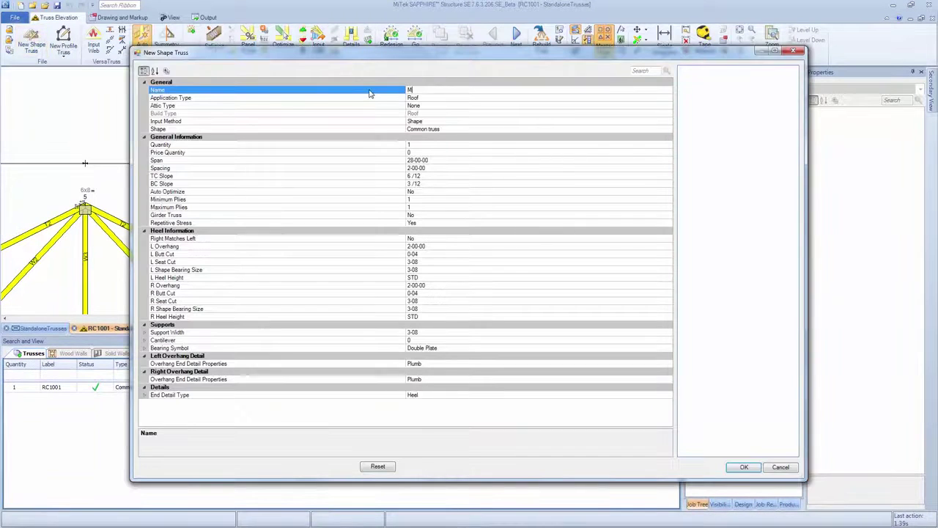
{"action": "left_click", "coordinate": [435, 131]}
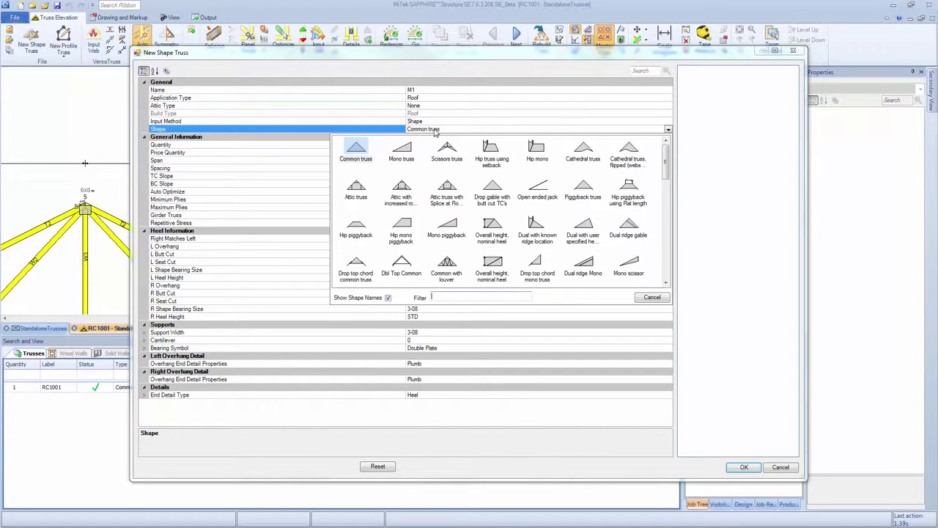
{"action": "left_click", "coordinate": [402, 151]}
Create truss M1 with a span of 14-00-00, a bottom chord slope of 0/12 and a right overhang of 0
{"action": "left_click", "coordinate": [394, 160]}
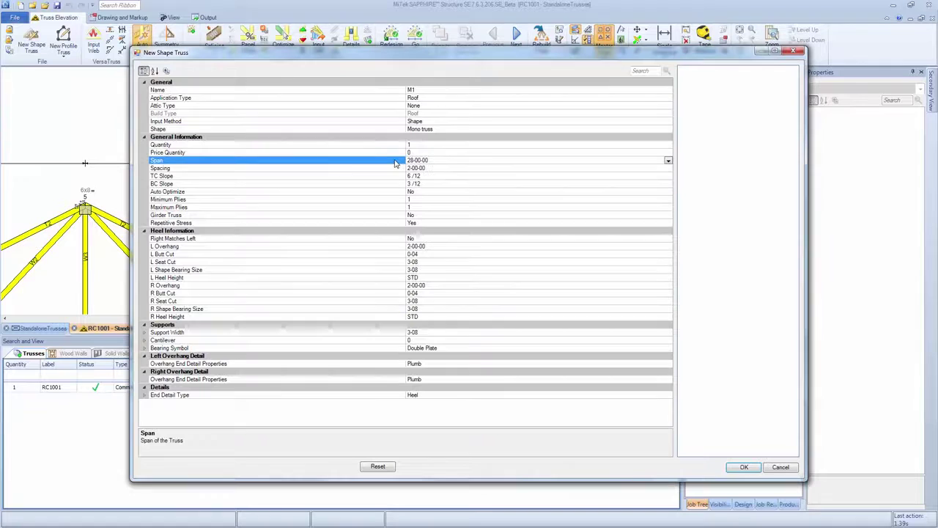
{"action": "type", "text": "14"}
{"action": "key", "text": "Return"}
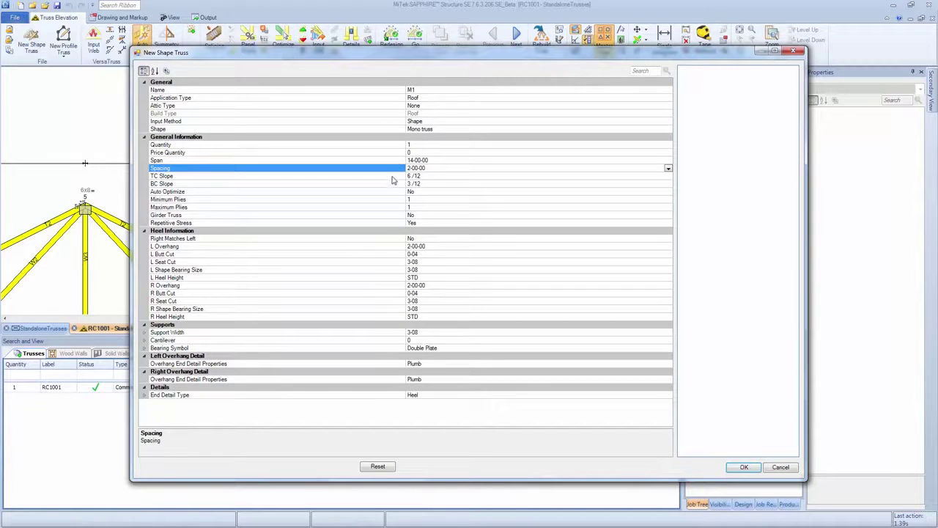
{"action": "left_click", "coordinate": [391, 184]}
{"action": "key", "text": "Return"}
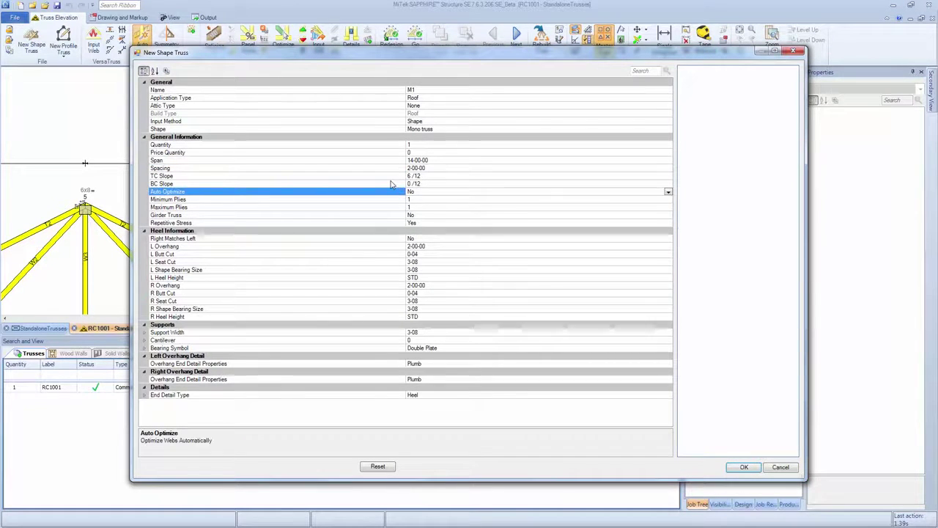
{"action": "left_click", "coordinate": [369, 286]}
{"action": "type", "text": "0"}
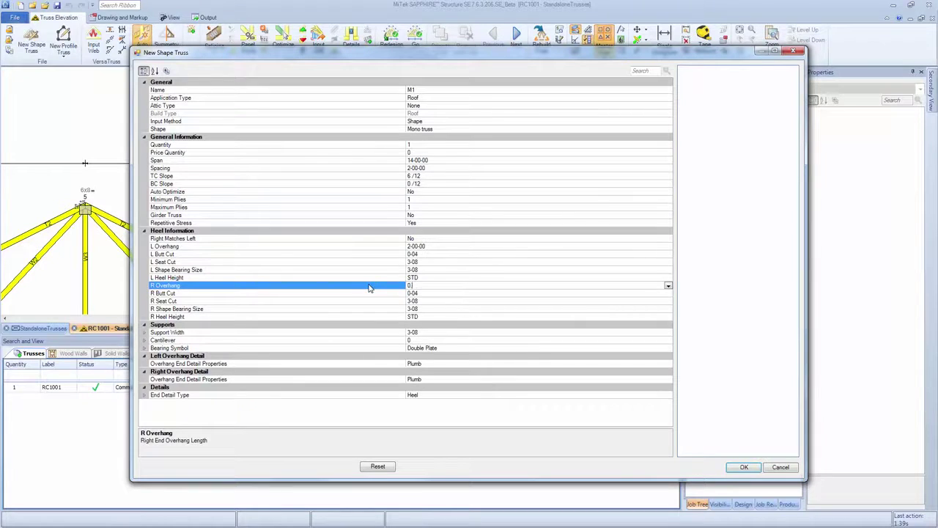
{"action": "key", "text": "Return"}
{"action": "left_click", "coordinate": [742, 467]}
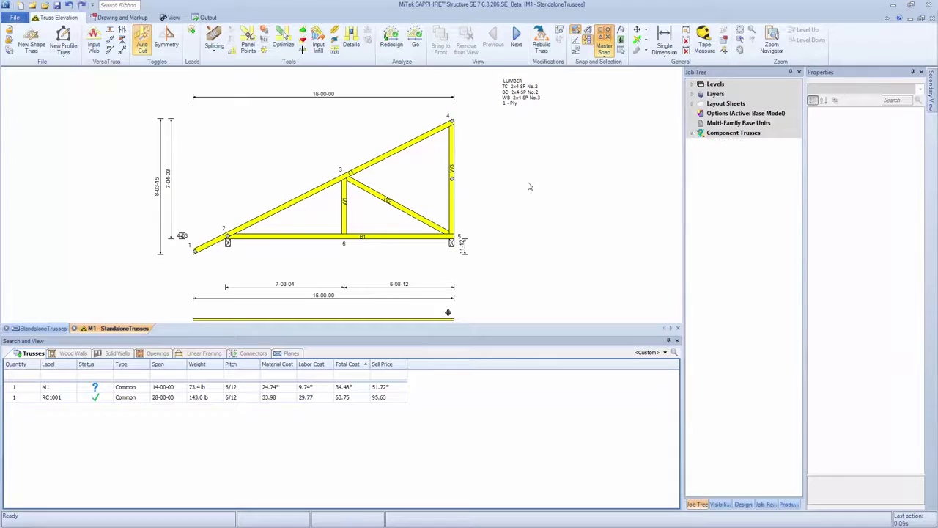
Change M1's right heel detail to Leg Down with an elevation offset of 11-04
{"action": "left_click", "coordinate": [454, 183]}
{"action": "left_click", "coordinate": [906, 123]}
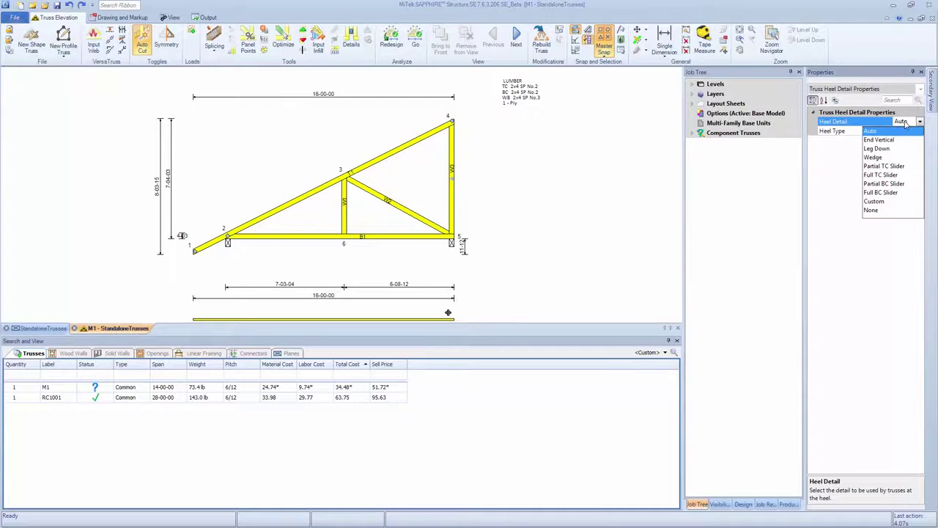
{"action": "left_click", "coordinate": [880, 148]}
{"action": "left_click", "coordinate": [864, 161]}
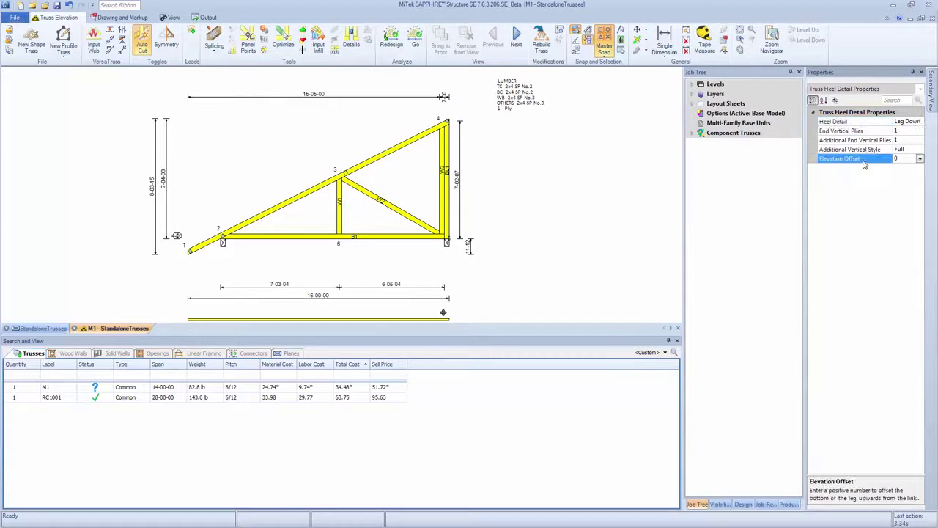
{"action": "key", "text": "Return"}
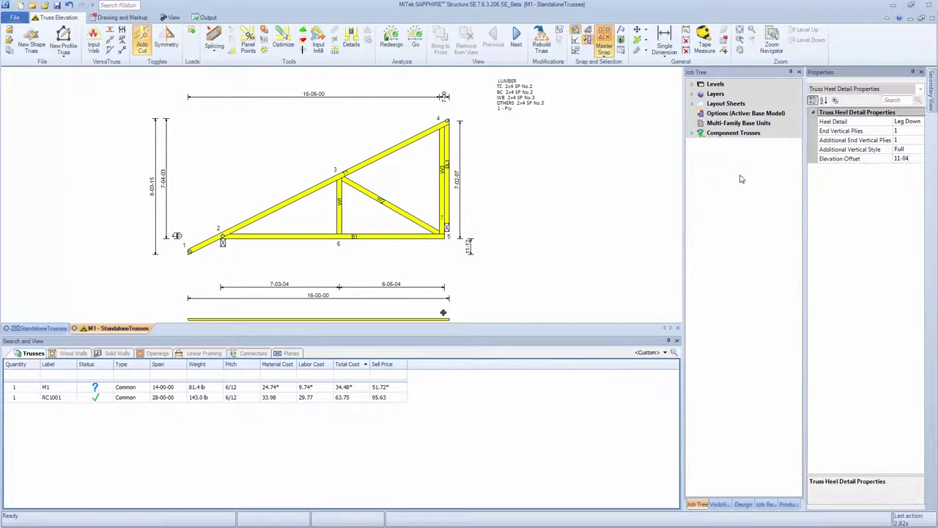
{"action": "left_click", "coordinate": [562, 201]}
Give M1's left overhang end the custom detail Plumb Dropped Level Return with Vertical
{"action": "left_click", "coordinate": [192, 254]}
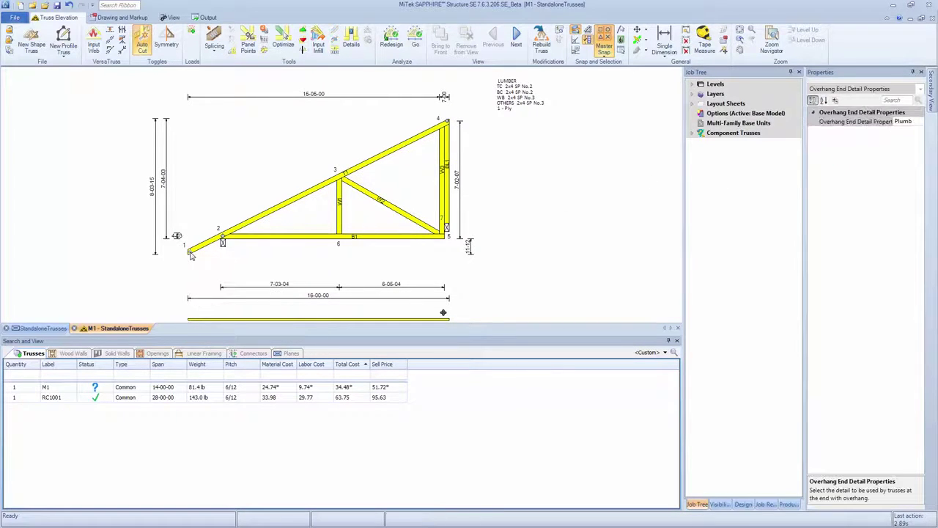
{"action": "left_click", "coordinate": [911, 121]}
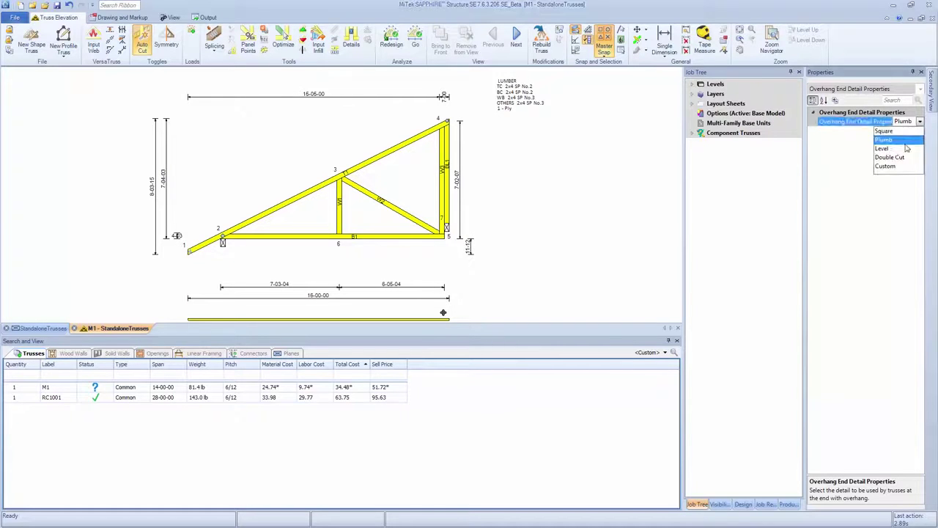
{"action": "left_click", "coordinate": [904, 147]}
{"action": "left_click", "coordinate": [918, 131]}
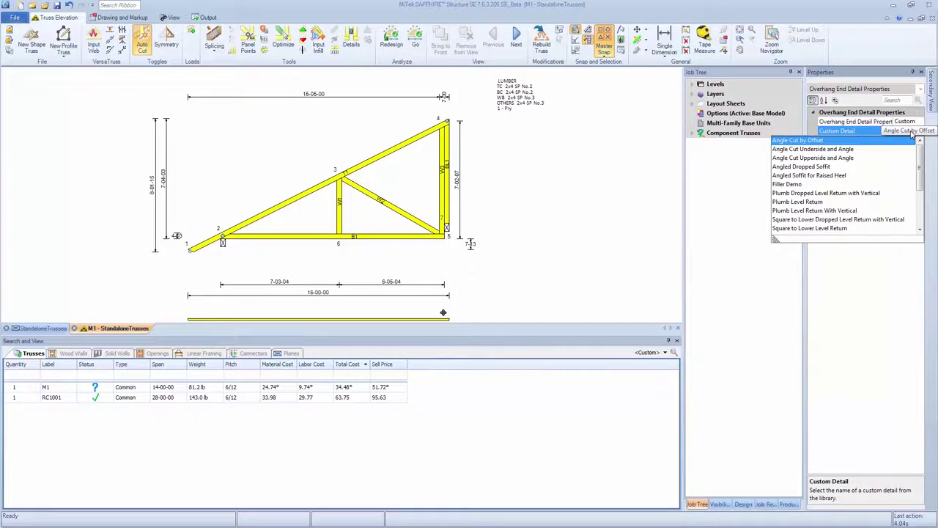
{"action": "left_click", "coordinate": [855, 195]}
{"action": "left_click", "coordinate": [609, 218]}
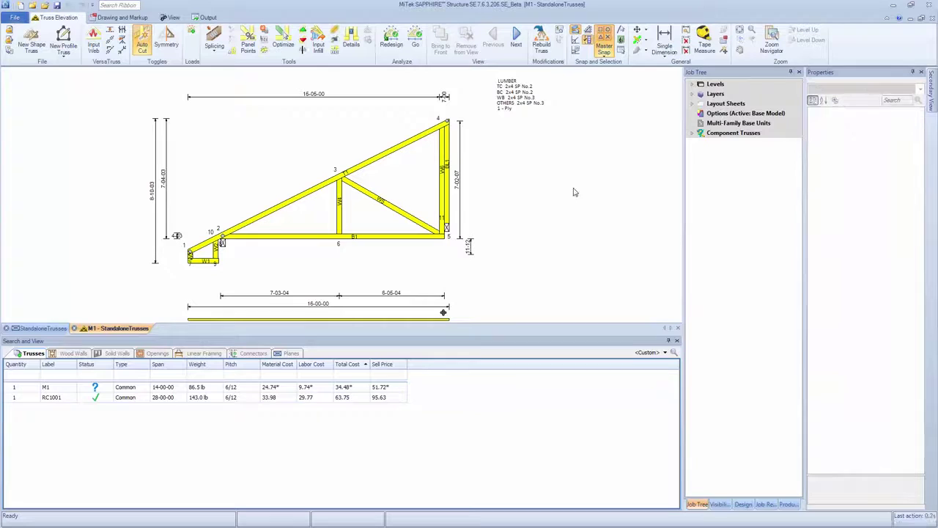
Analyze truss M1 and undo the analysis
{"action": "left_click", "coordinate": [421, 44]}
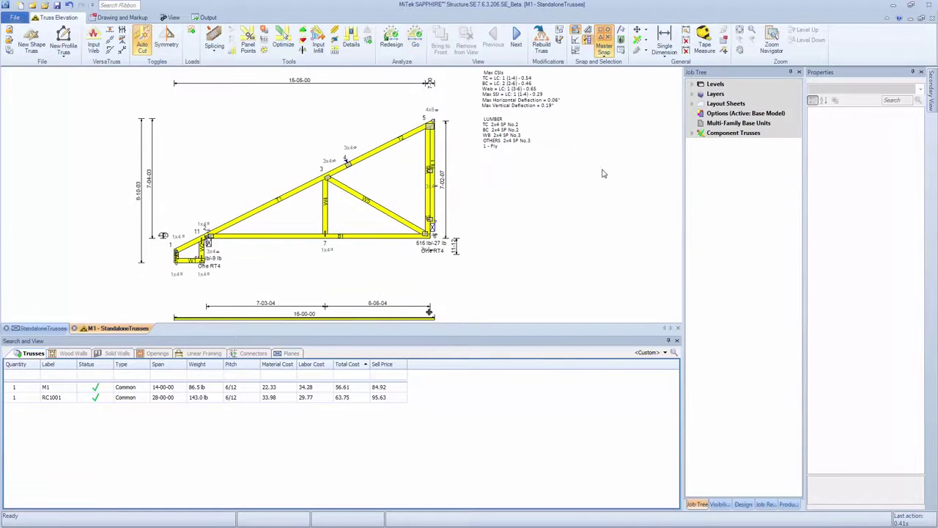
{"action": "key", "text": "ctrl+z"}
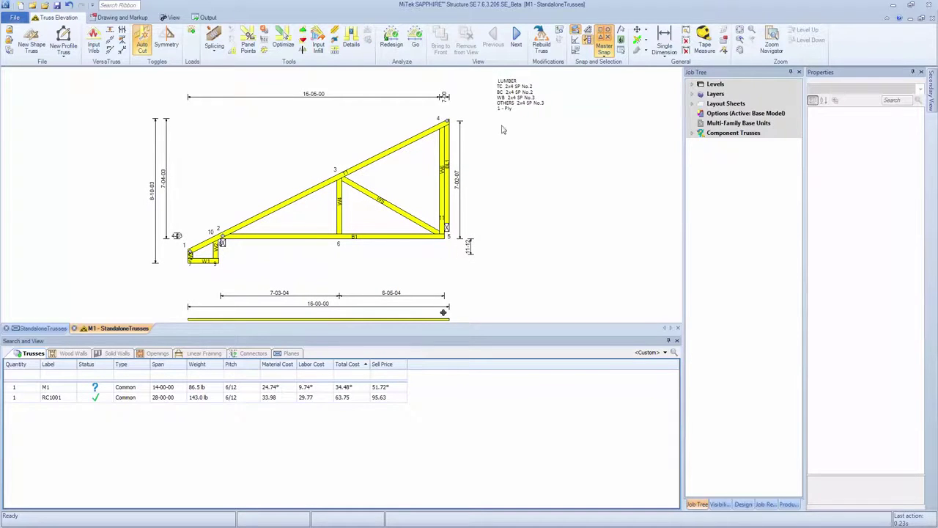
Start a new profile truss and define its symmetric 12/12 top profile with the peak 15-00-00 across and 15-00-00 up
{"action": "left_click", "coordinate": [63, 38]}
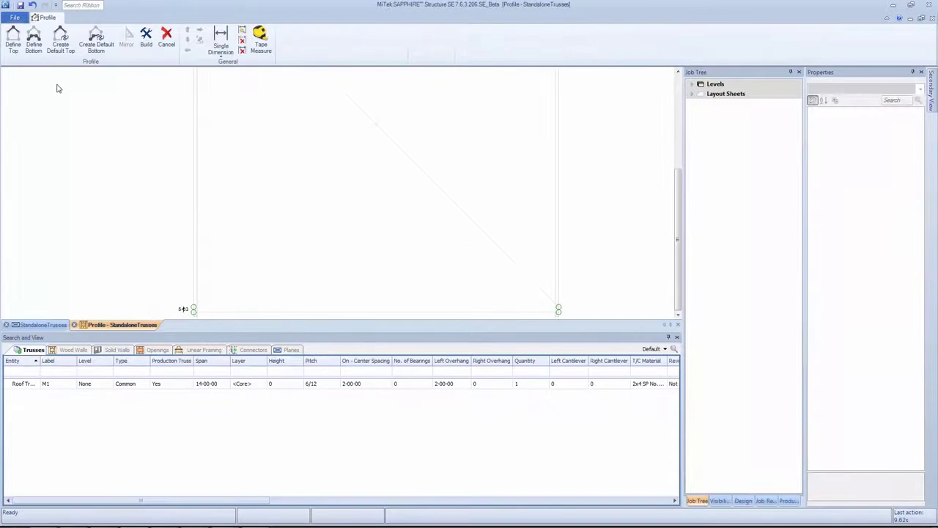
{"action": "left_click", "coordinate": [16, 57]}
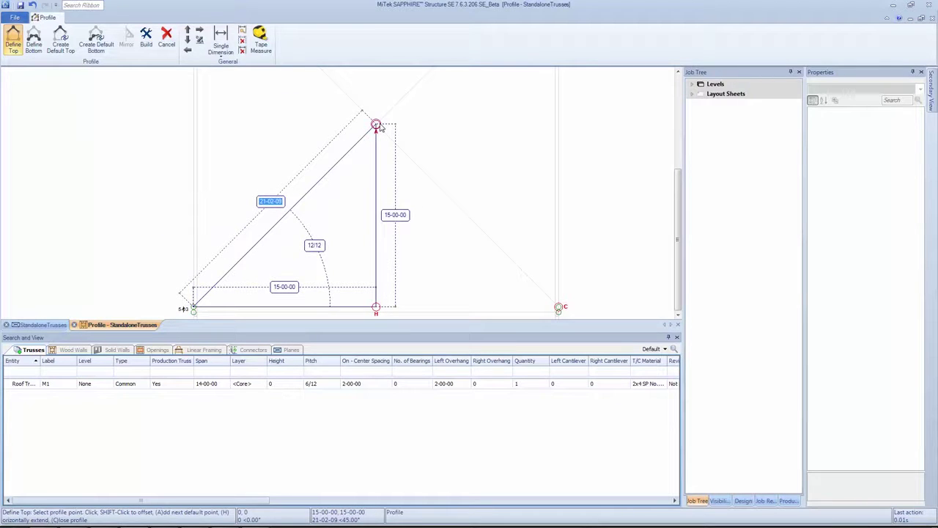
{"action": "left_click", "coordinate": [376, 125]}
{"action": "left_click", "coordinate": [63, 51]}
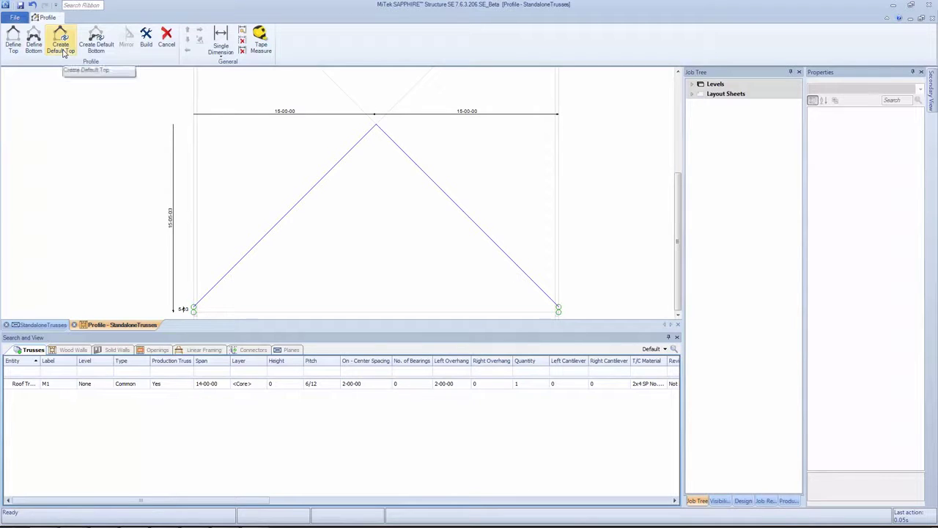
Define a mirrored bottom profile running 8-00-00 in from the left heel and stepping up 2-00-00, and build the truss
{"action": "left_click", "coordinate": [37, 50]}
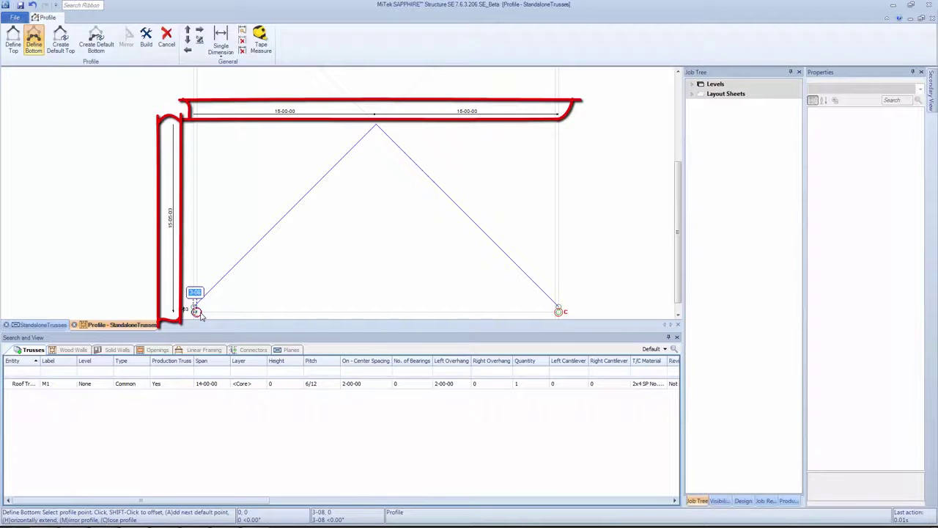
{"action": "key", "text": "Right"}
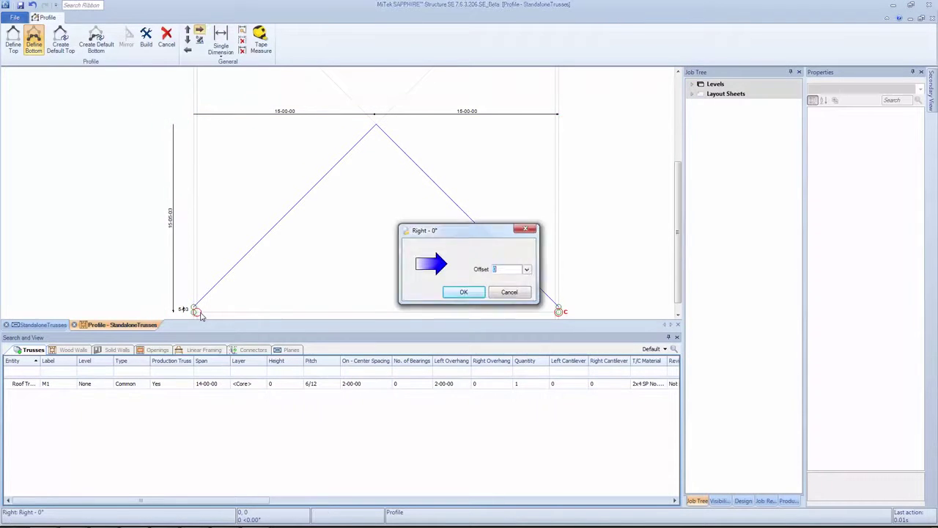
{"action": "key", "text": "Return"}
{"action": "key", "text": "Up"}
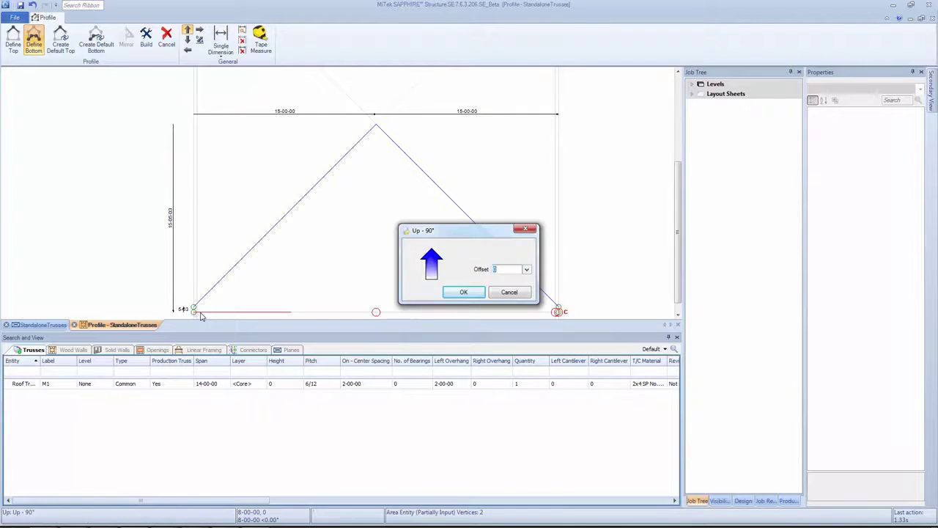
{"action": "type", "text": "2"}
{"action": "key", "text": "Return"}
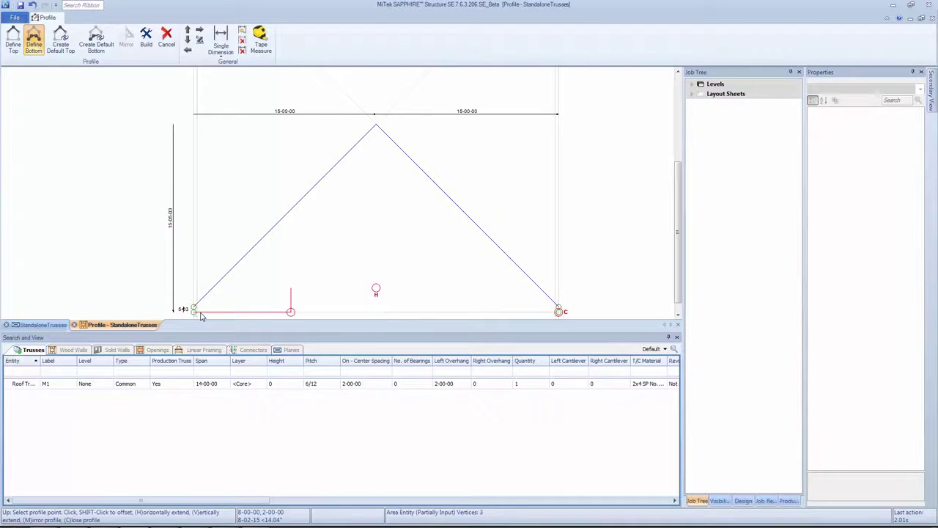
{"action": "key", "text": "m"}
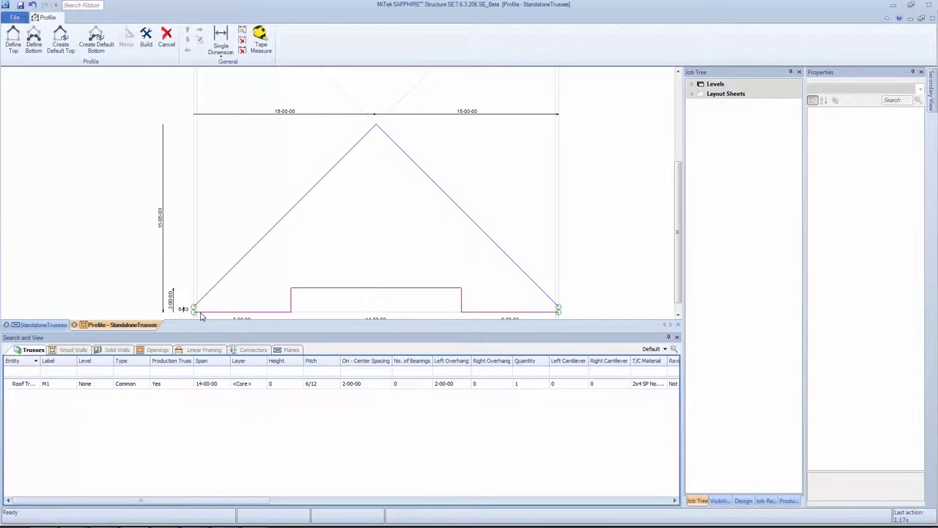
{"action": "left_click", "coordinate": [146, 45]}
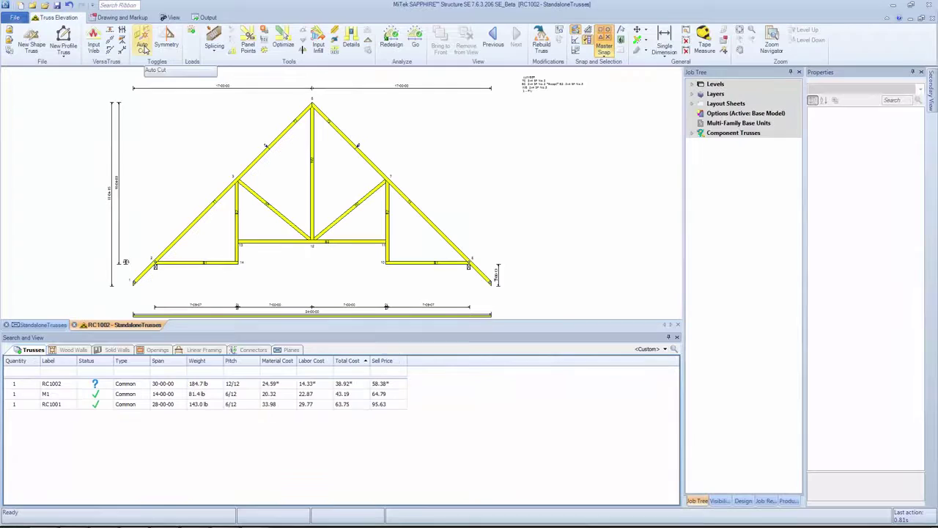
{"action": "left_click", "coordinate": [143, 46]}
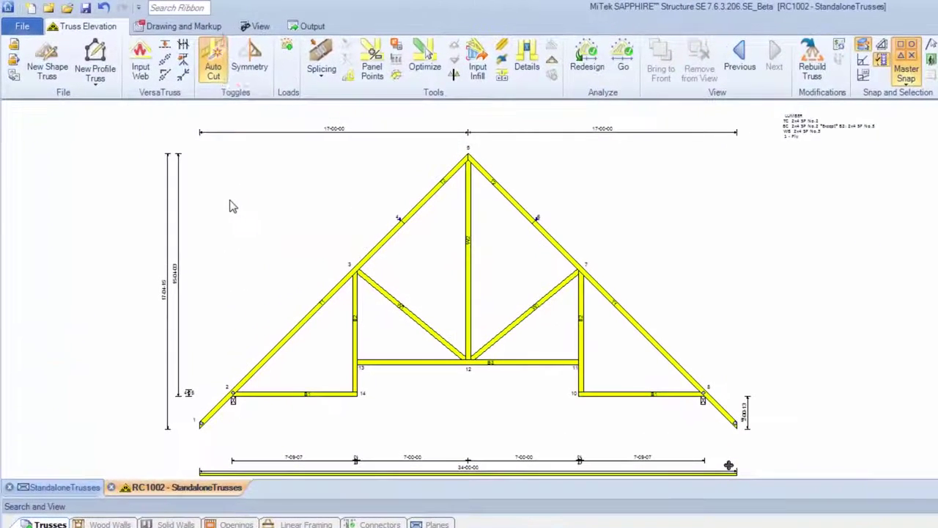
With symmetry on, add panel points to RC1002's lower top chord panels and outer bottom chord segments
{"action": "key", "text": "s"}
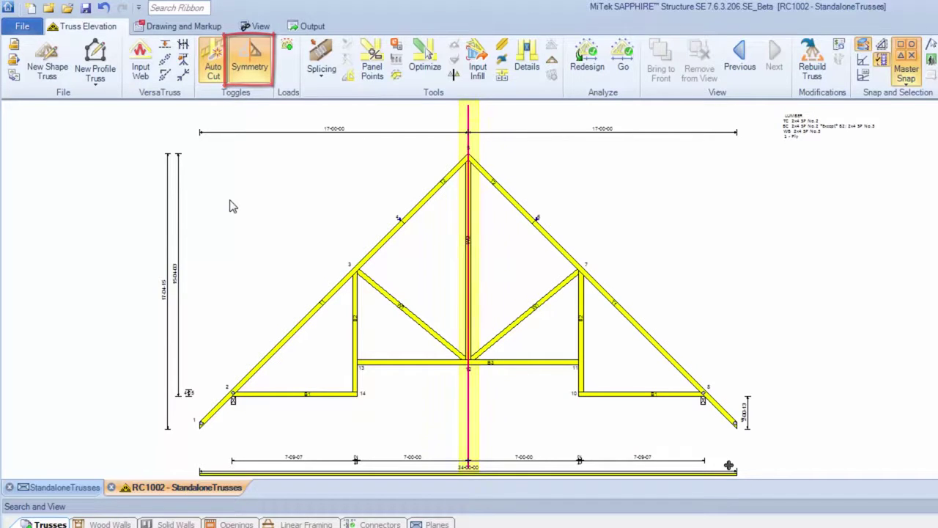
{"action": "key", "text": "p"}
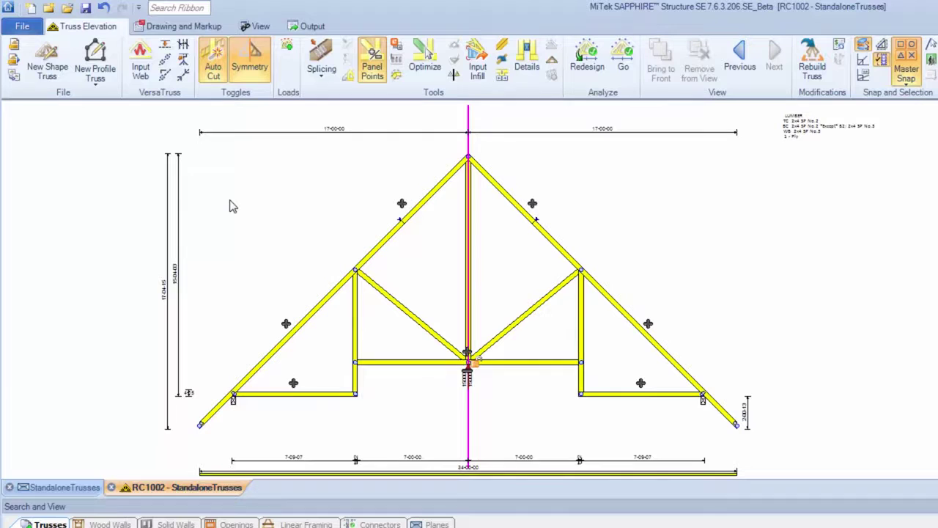
{"action": "left_click", "coordinate": [286, 324]}
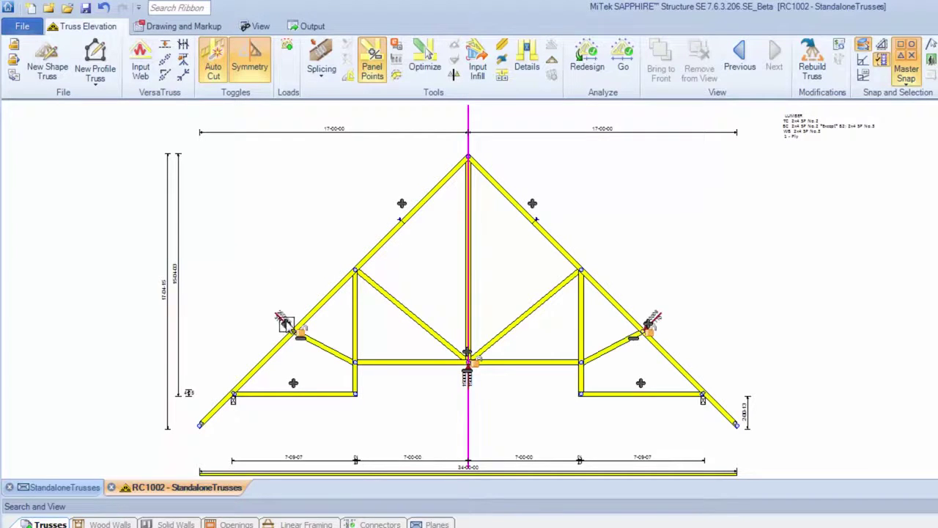
{"action": "left_click", "coordinate": [293, 382]}
{"action": "key", "text": "Escape"}
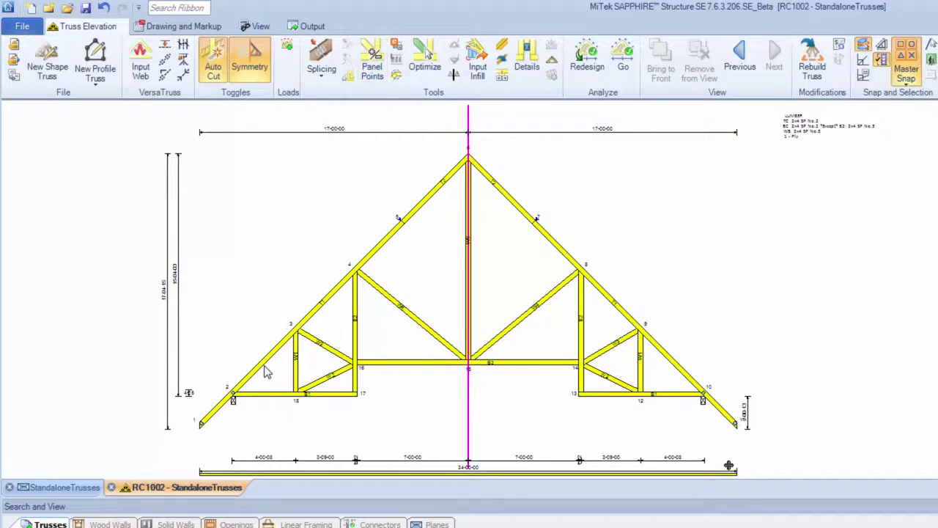
Analyze truss RC1002 and open RC1001 from the truss list
{"action": "left_click", "coordinate": [345, 369]}
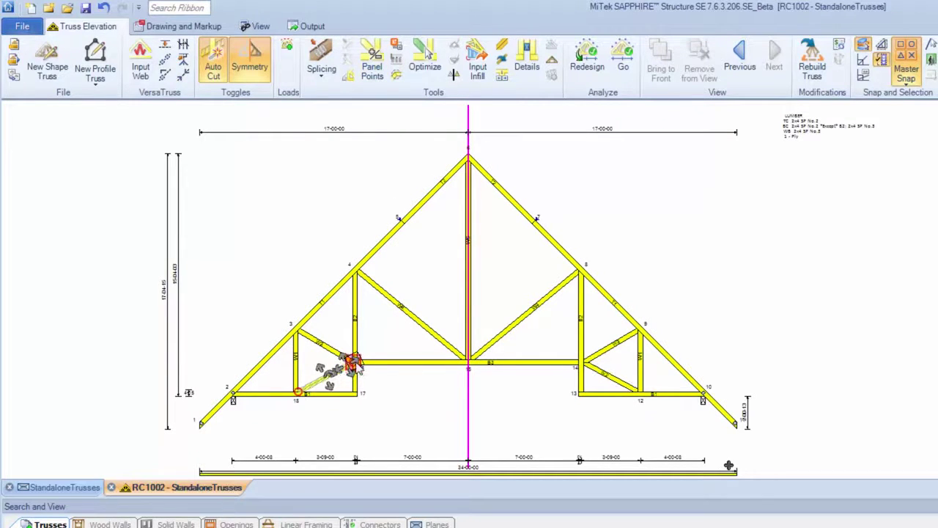
{"action": "key", "text": "Escape"}
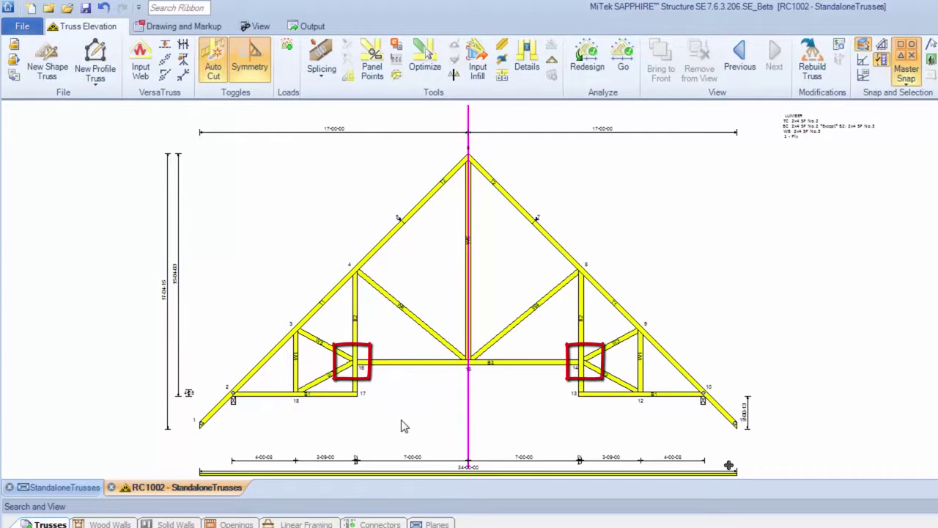
{"action": "left_click", "coordinate": [628, 69]}
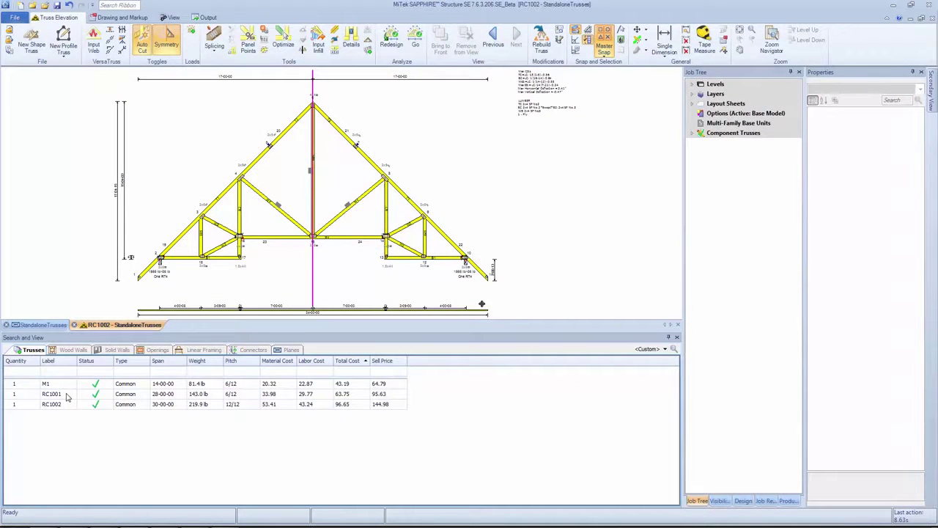
{"action": "double_click", "coordinate": [66, 394]}
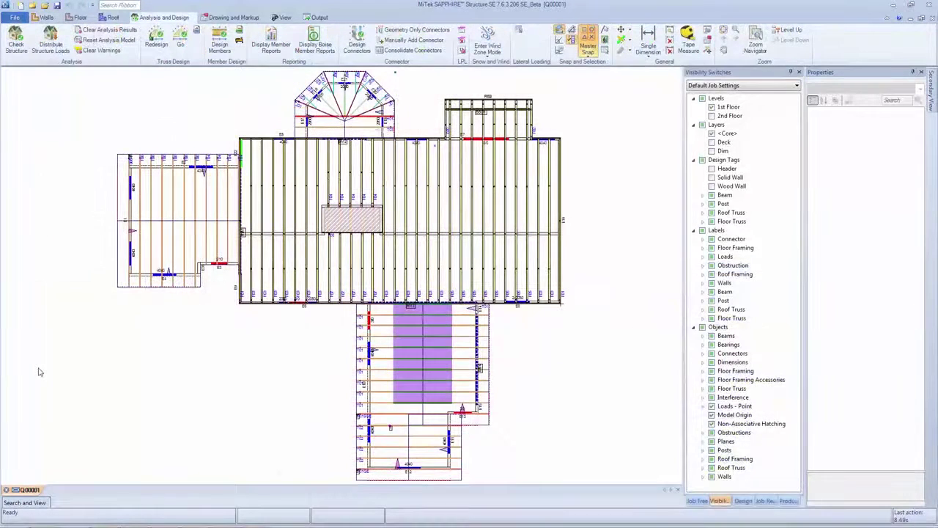
Show the truss list beneath the plan, select all floor trusses F01 through F07 and analyze them
{"action": "left_click", "coordinate": [31, 502]}
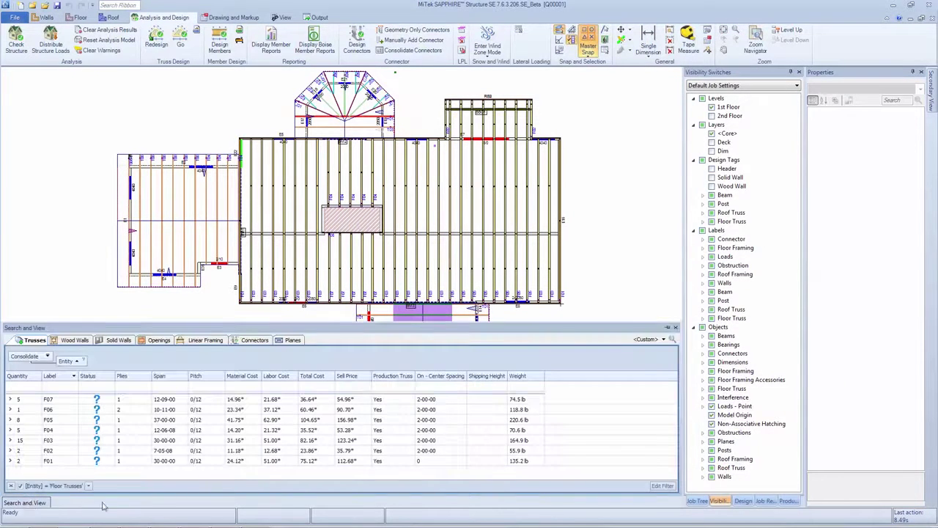
{"action": "left_click", "coordinate": [667, 328]}
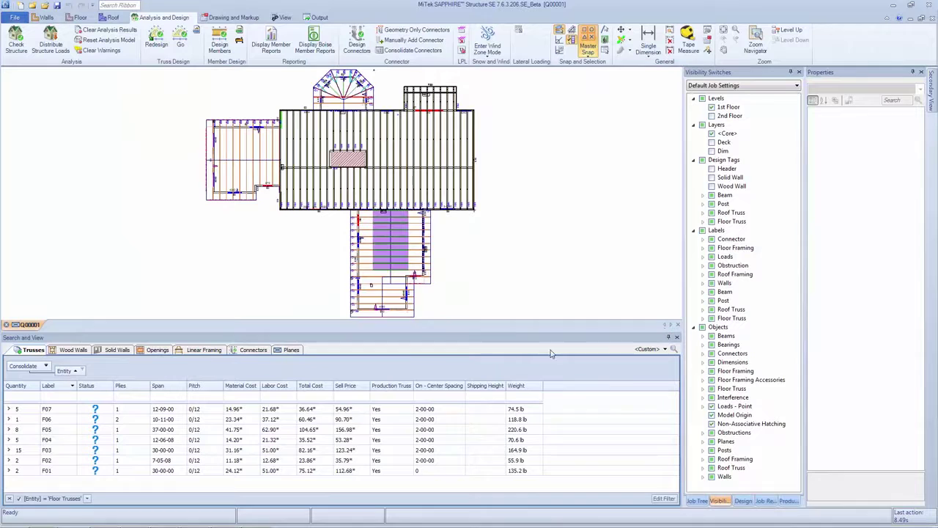
{"action": "left_click", "coordinate": [61, 411]}
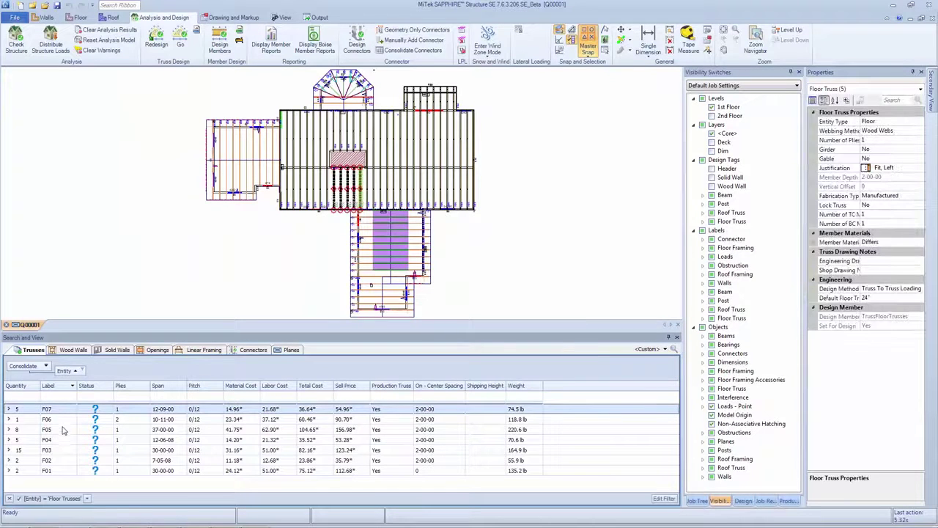
{"action": "left_click", "coordinate": [63, 429], "text": "ctrl"}
{"action": "left_click", "coordinate": [65, 461], "text": "ctrl"}
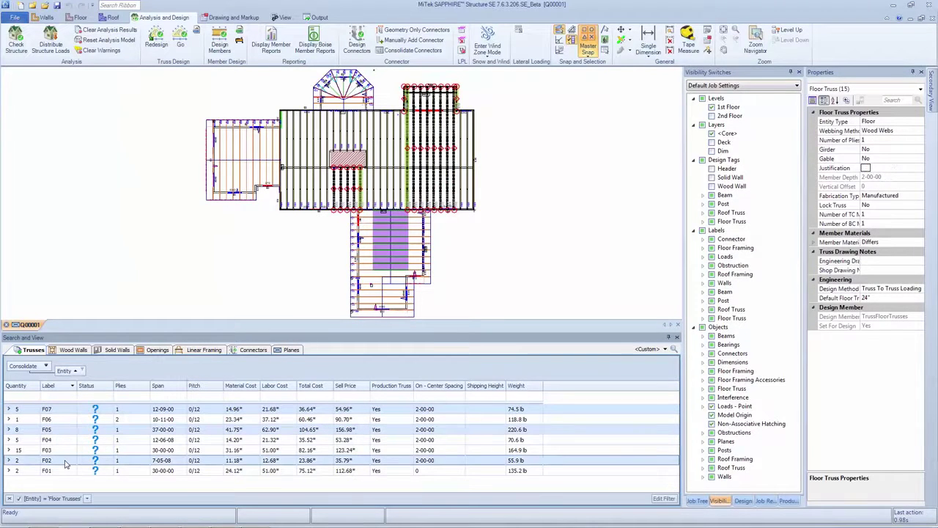
{"action": "key", "text": "ctrl+a"}
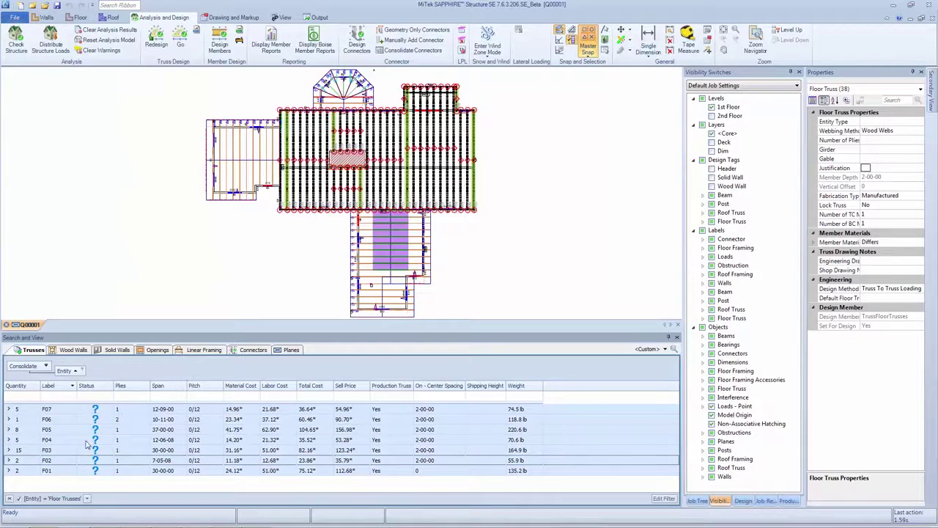
{"action": "left_click", "coordinate": [176, 46]}
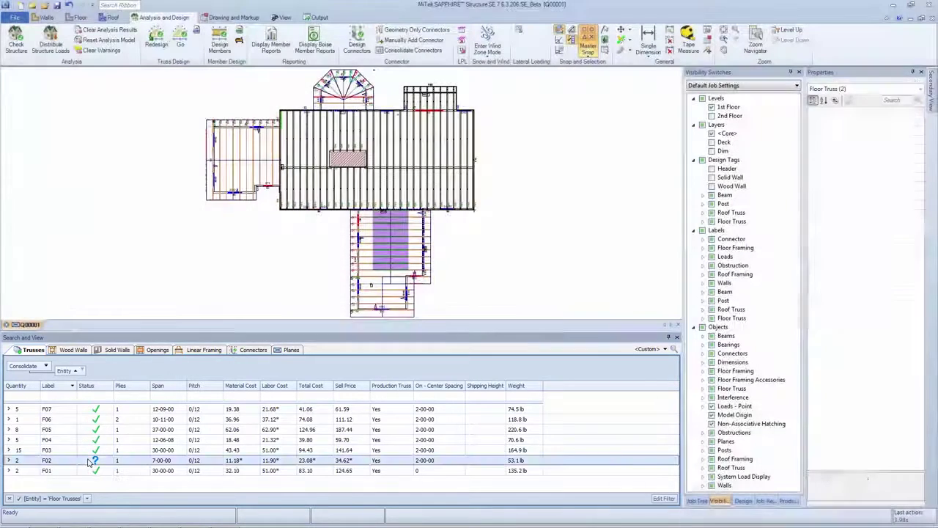
Find the two undesigned F02 floor trusses in the plan, extend them across wall E7 to a 7-05-08 span and analyze them
{"action": "right_click", "coordinate": [89, 462]}
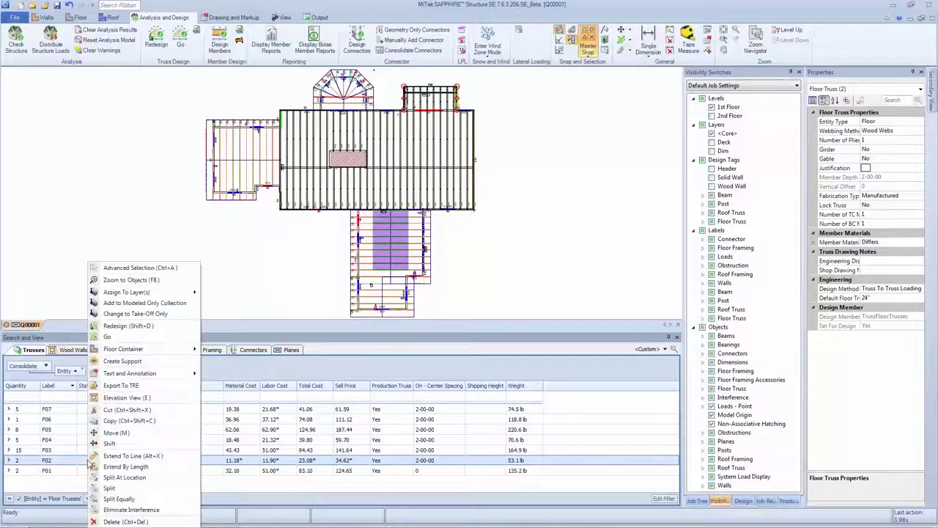
{"action": "left_click", "coordinate": [128, 280]}
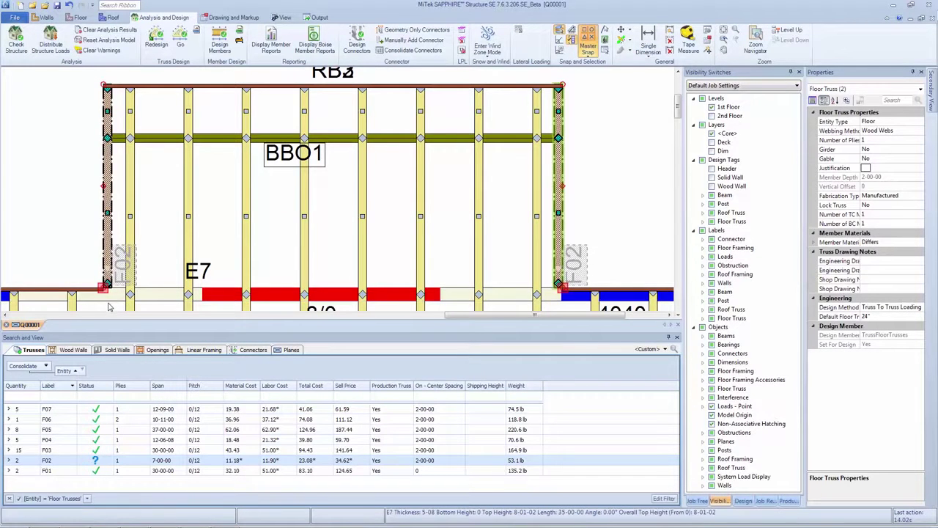
{"action": "left_click", "coordinate": [108, 305]}
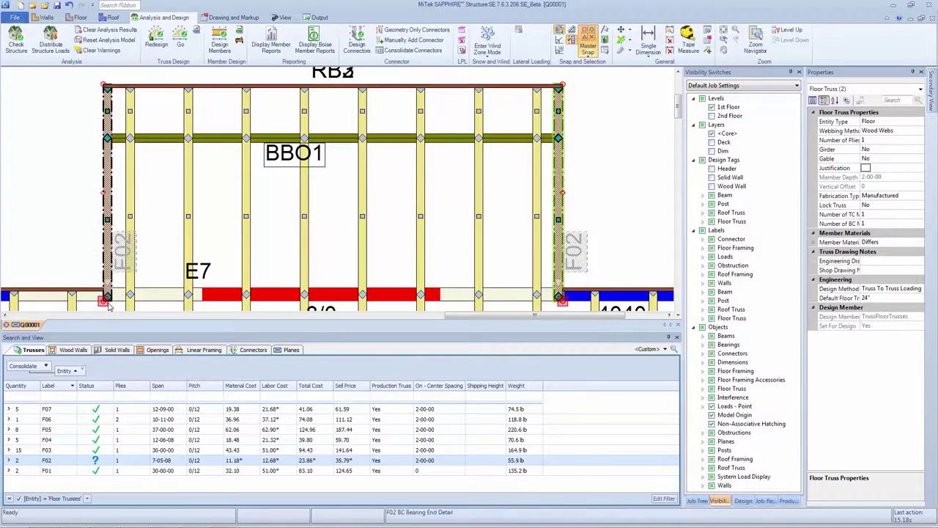
{"action": "right_click", "coordinate": [85, 461]}
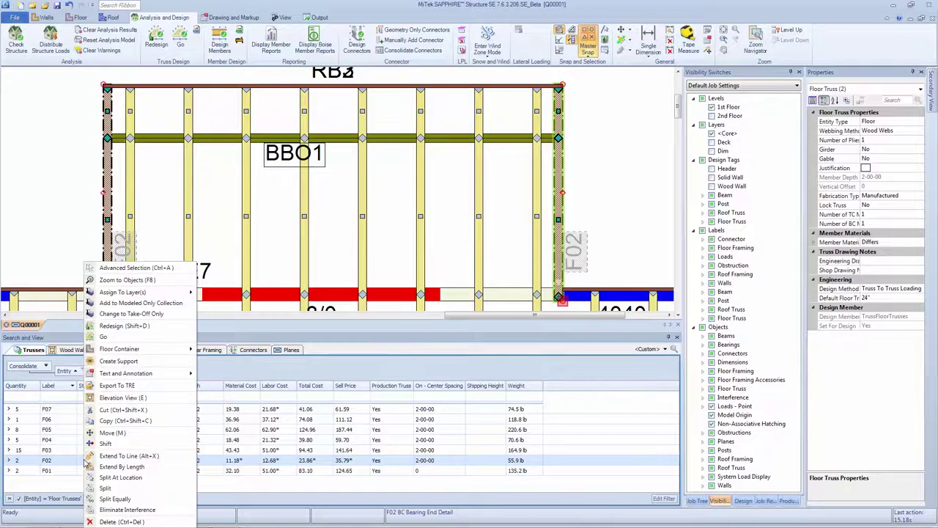
{"action": "left_click", "coordinate": [132, 339]}
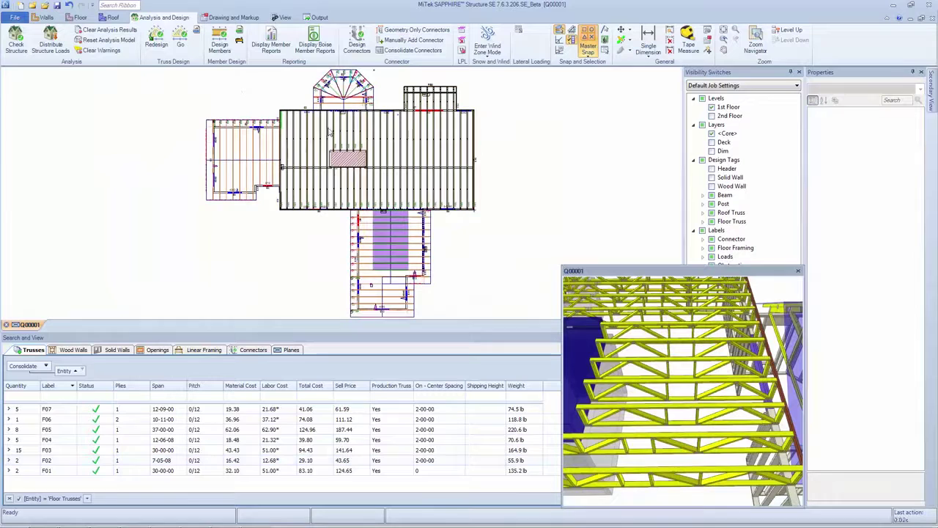
Open floor truss F04 above the stair opening in elevation view and clear its existing webbing with Manual Webbing
{"action": "left_click", "coordinate": [340, 140]}
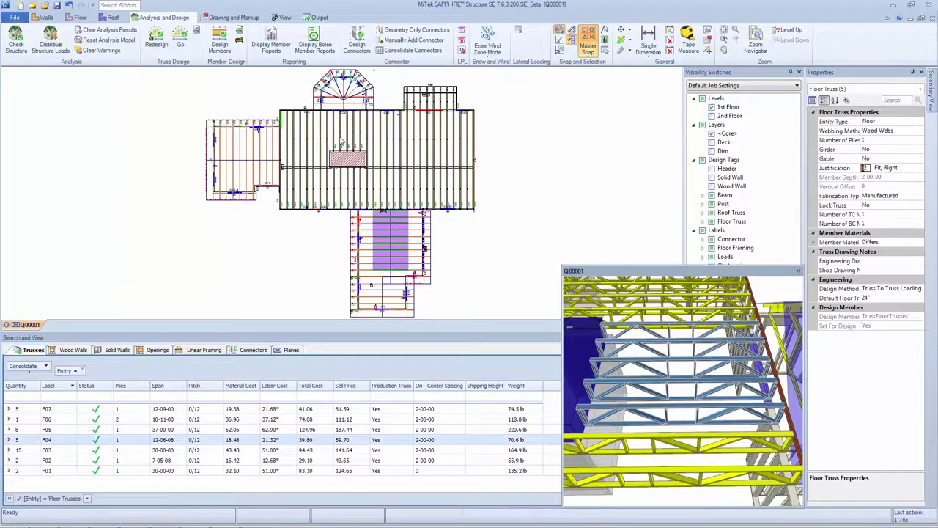
{"action": "double_click", "coordinate": [340, 139]}
{"action": "left_click", "coordinate": [324, 46]}
{"action": "key", "text": "Delete"}
Manually web F04 with two diagonals and a vertical from each end, leaving a chase opening in the middle
{"action": "left_click", "coordinate": [143, 197]}
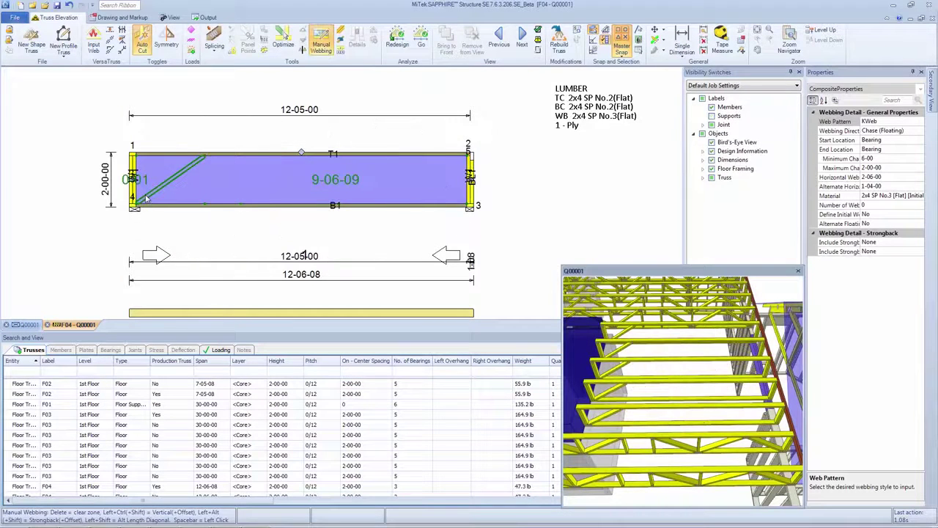
{"action": "left_click", "coordinate": [207, 158]}
{"action": "left_click", "coordinate": [277, 205], "text": "ctrl"}
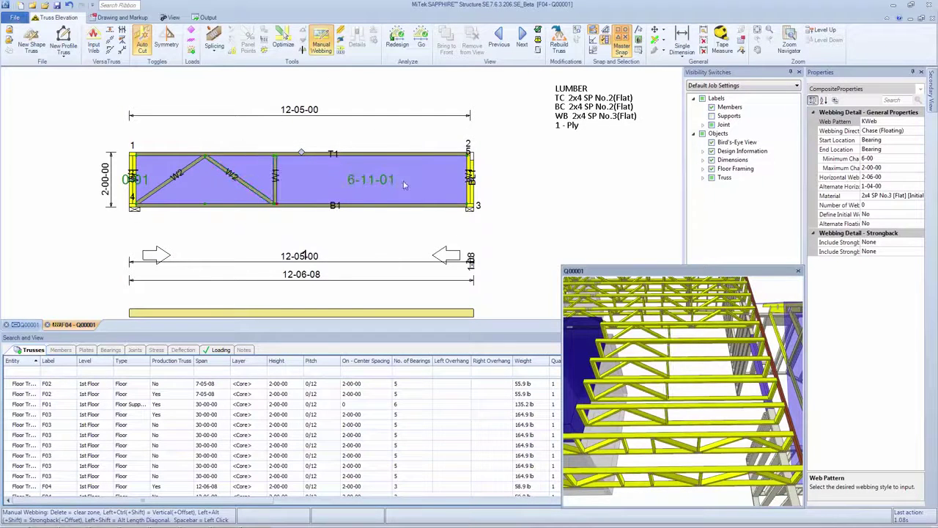
{"action": "left_click", "coordinate": [455, 196]}
{"action": "left_click", "coordinate": [390, 161]}
{"action": "left_click", "coordinate": [324, 198], "text": "ctrl"}
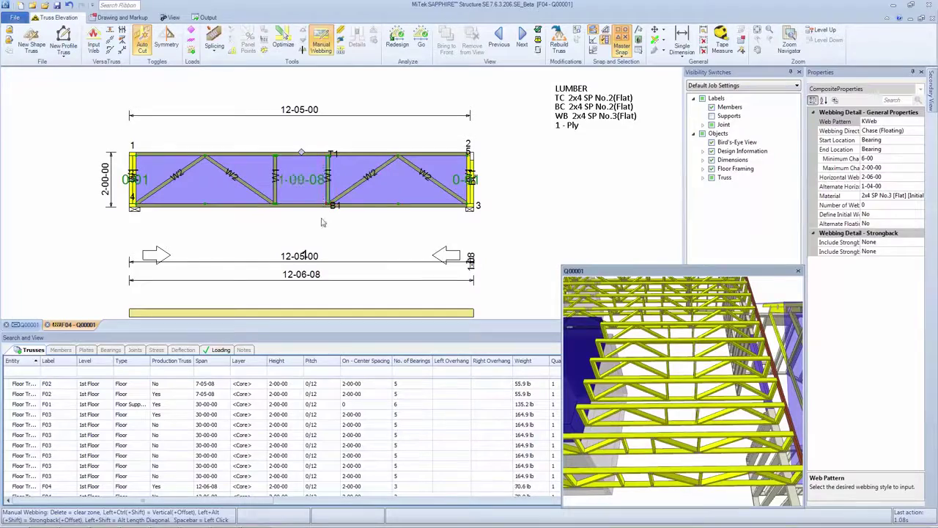
{"action": "key", "text": "Escape"}
In the building model, align the webs of the F07 trusses below the stair opening with an adjacent F03 master truss
{"action": "left_click", "coordinate": [28, 324]}
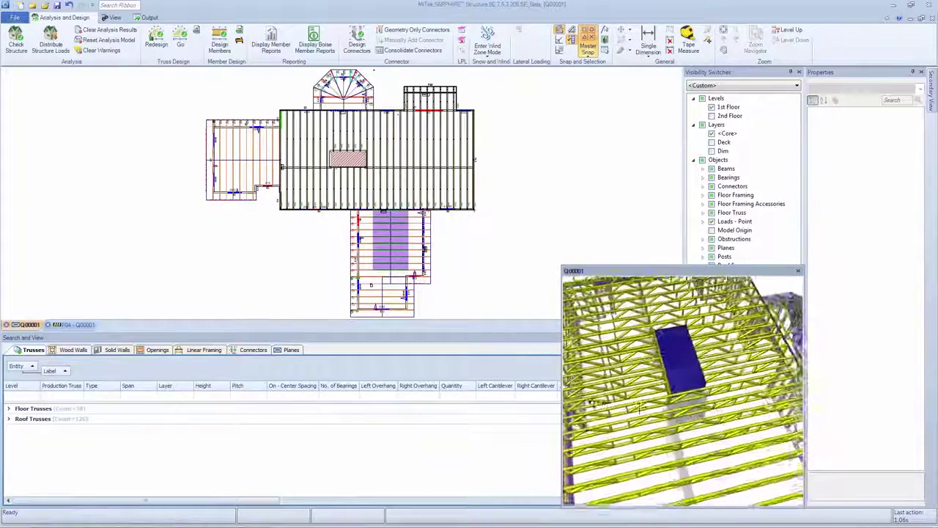
{"action": "scroll", "coordinate": [387, 191], "scroll_direction": "up", "scroll_amount": 5}
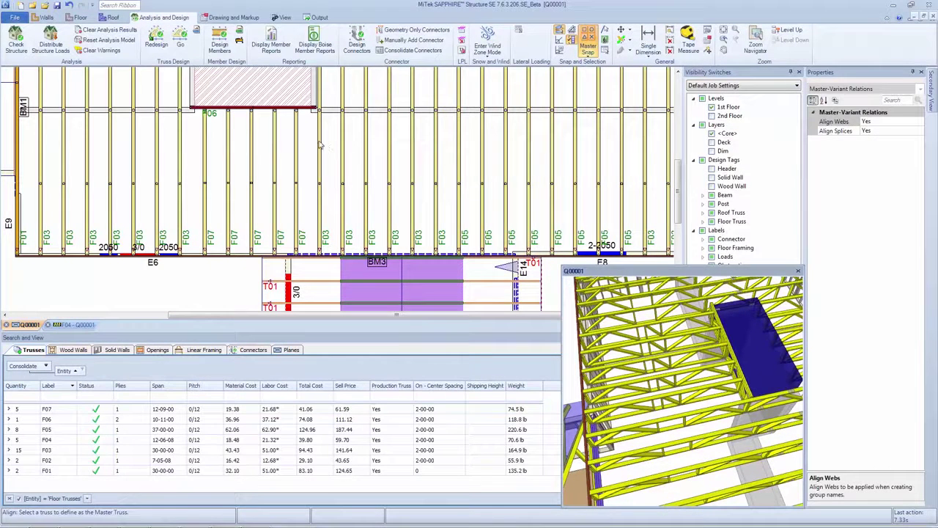
{"action": "left_click", "coordinate": [320, 147]}
{"action": "left_click_drag", "start_coordinate": [307, 144], "coordinate": [195, 152]}
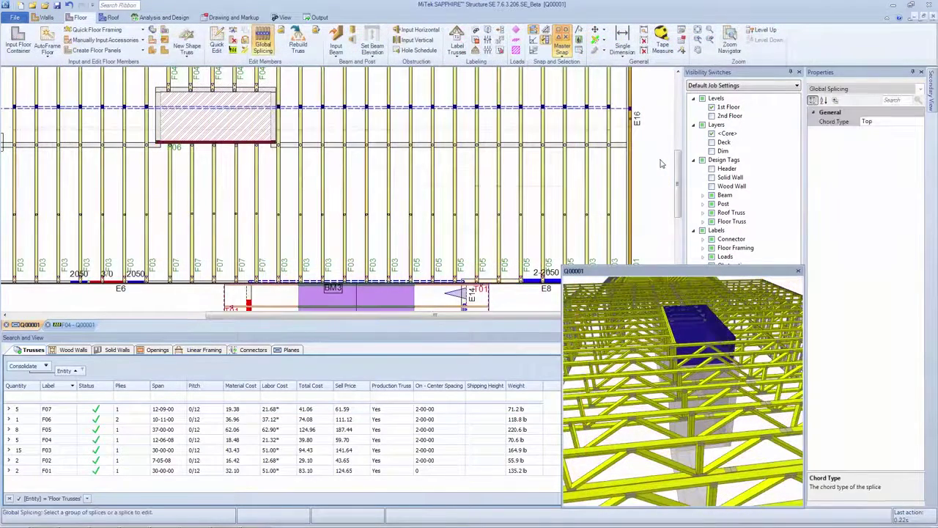
Set Global Splicing to the bottom chord and move the F05 splice group up beside the F03 splice line
{"action": "double_click", "coordinate": [826, 122]}
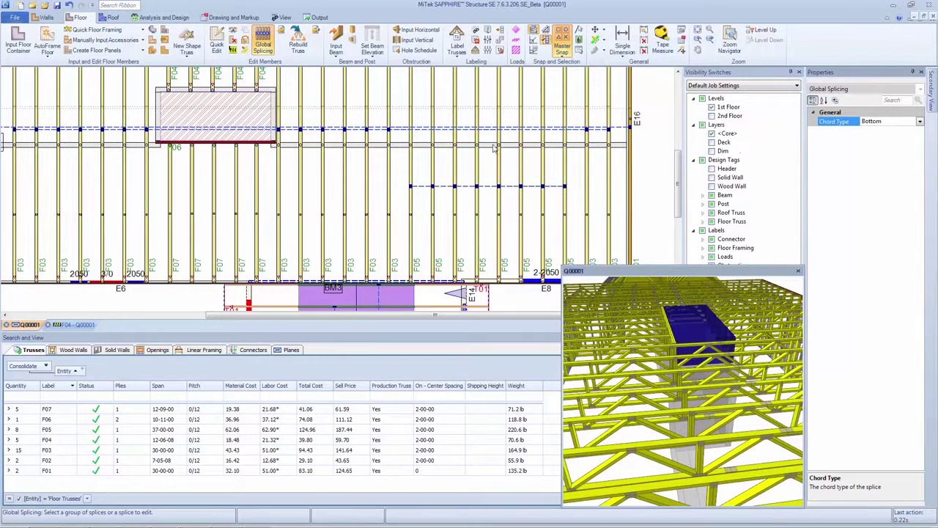
{"action": "left_click", "coordinate": [466, 188]}
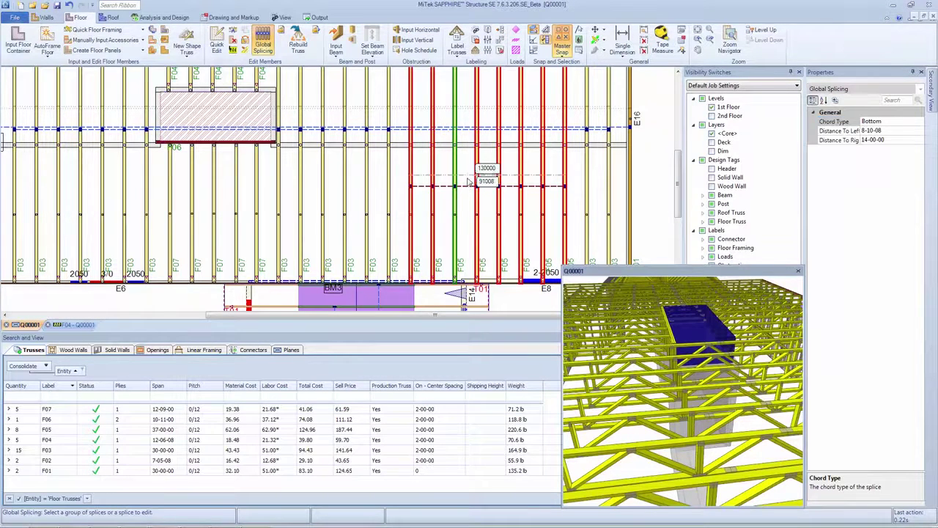
{"action": "left_click", "coordinate": [468, 131]}
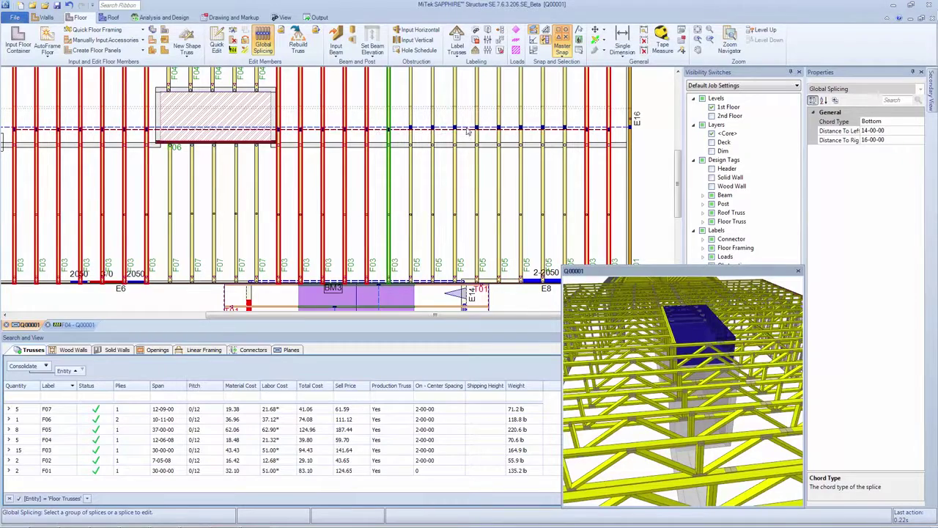
{"action": "left_click", "coordinate": [464, 134]}
{"action": "key", "text": "Escape"}
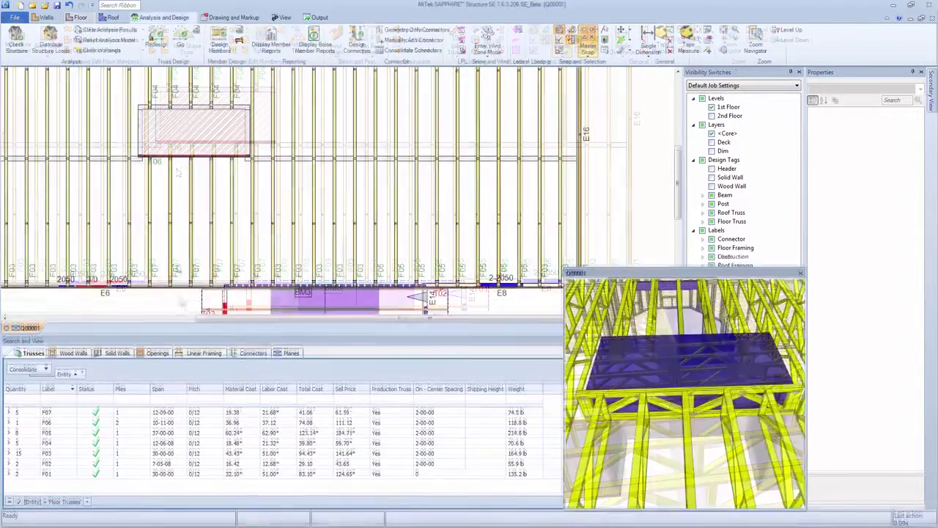
Set the F06 girder's member depth to 1-09-00 and extend the F07 trusses over the girder
{"action": "left_click", "coordinate": [859, 179]}
{"action": "type", "text": "1-09"}
{"action": "key", "text": "Return"}
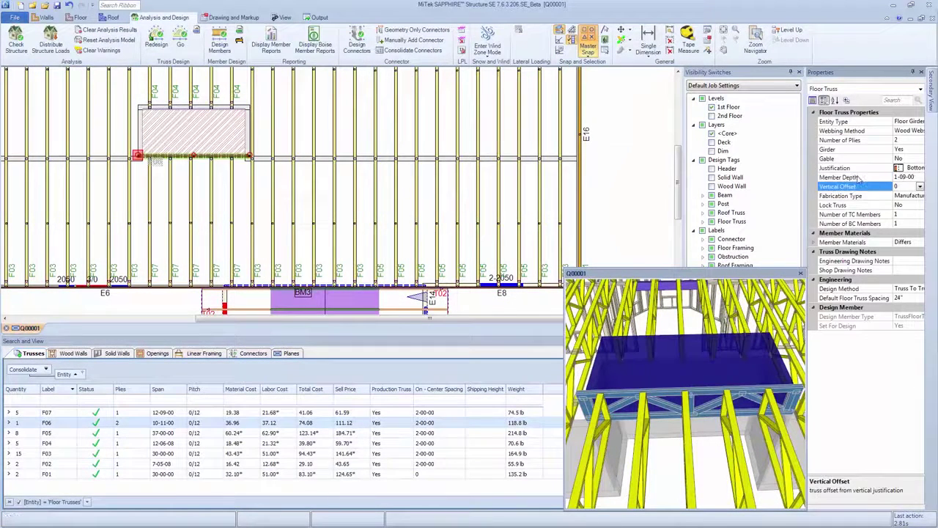
{"action": "left_click_drag", "start_coordinate": [244, 185], "coordinate": [139, 176]}
{"action": "key", "text": "e"}
{"action": "left_click", "coordinate": [170, 155]}
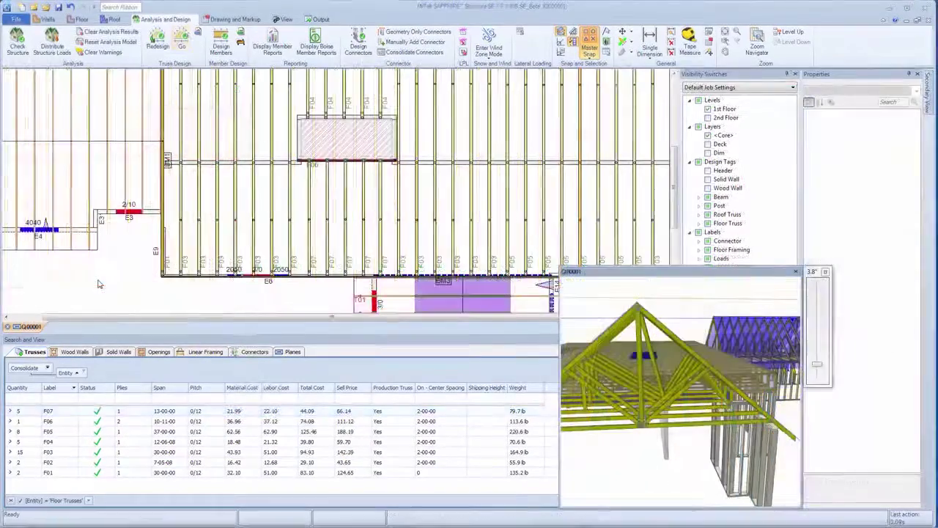
Align the webs of the shorter roof trusses above wall E3 with the neighbouring longer master truss
{"action": "middle_click_drag", "start_coordinate": [94, 283], "coordinate": [419, 322]}
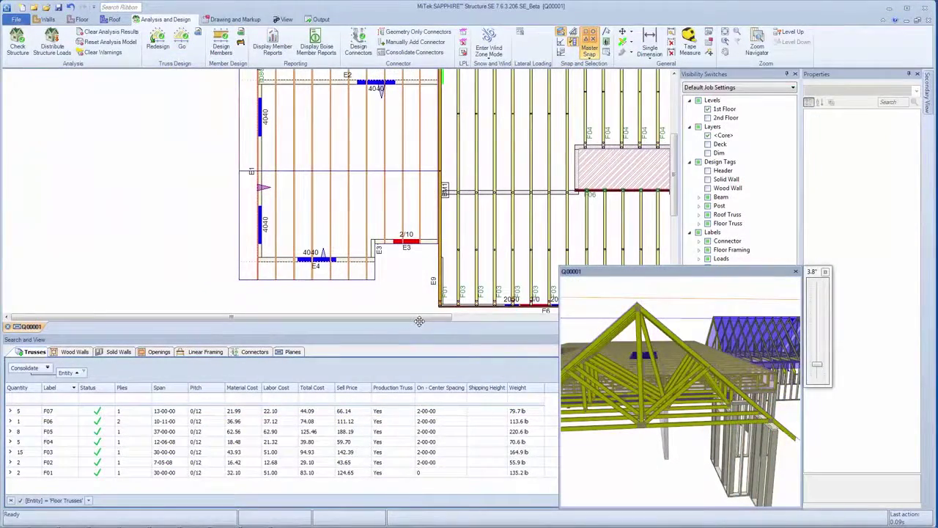
{"action": "key", "text": "a"}
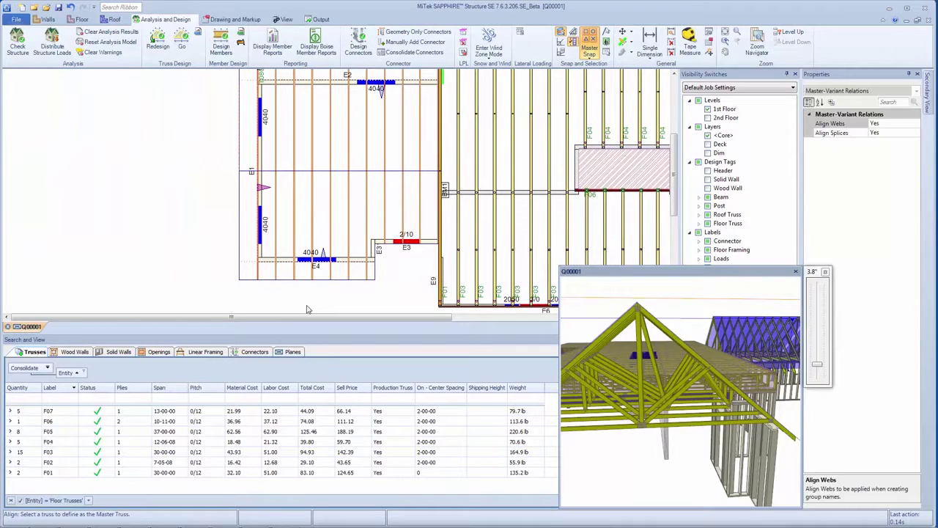
{"action": "left_click", "coordinate": [368, 210]}
{"action": "left_click_drag", "start_coordinate": [378, 212], "coordinate": [398, 221]}
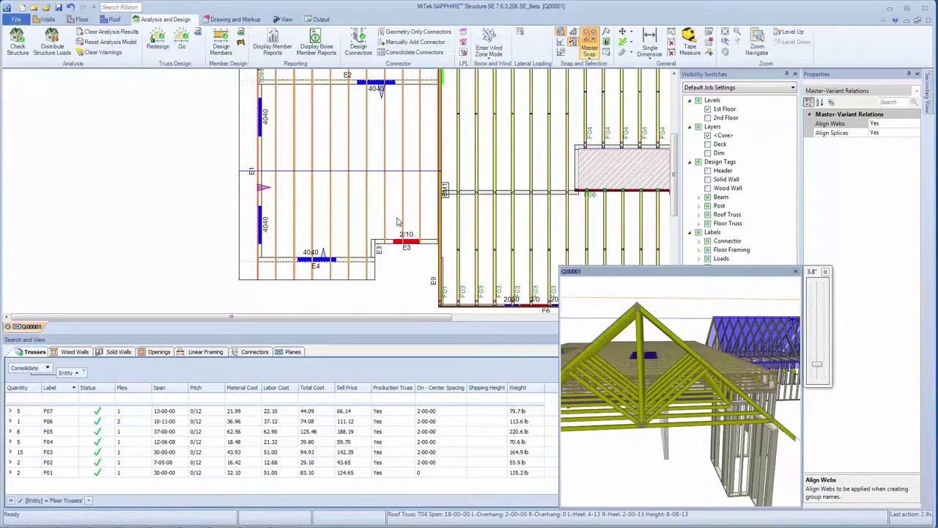
{"action": "key", "text": "Escape"}
Open jack truss J10 in elevation view and set the bottom chord end detail at its end vertical to Leg Down
{"action": "middle_click_drag", "start_coordinate": [166, 132], "coordinate": [1, 344]}
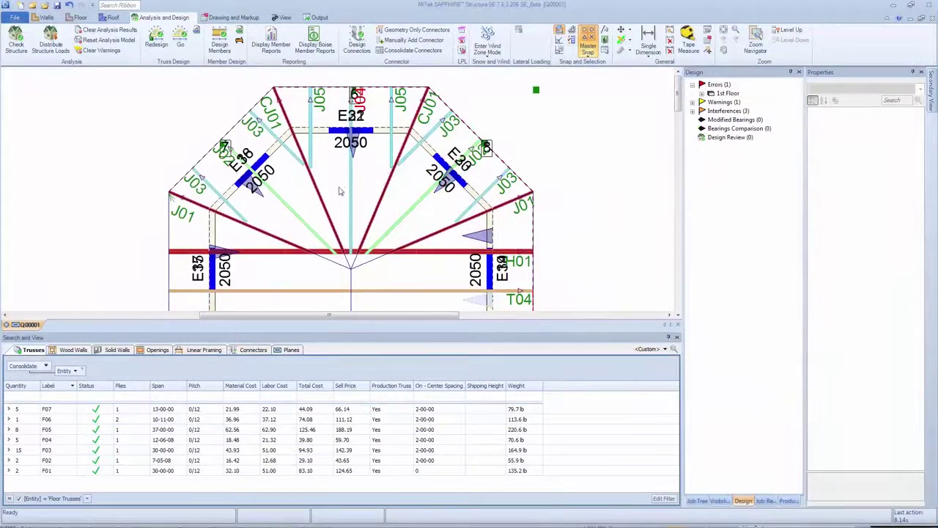
{"action": "left_click", "coordinate": [350, 193]}
{"action": "double_click", "coordinate": [267, 256]}
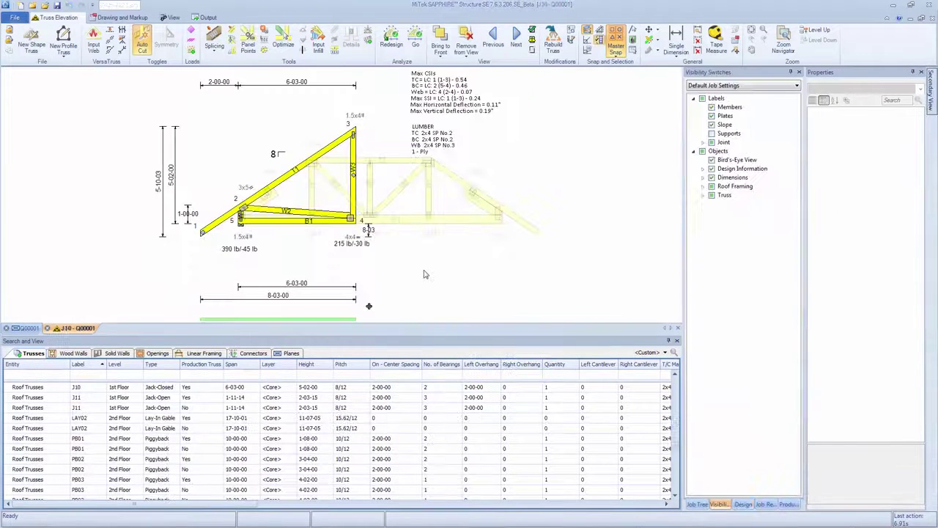
{"action": "left_click", "coordinate": [355, 181]}
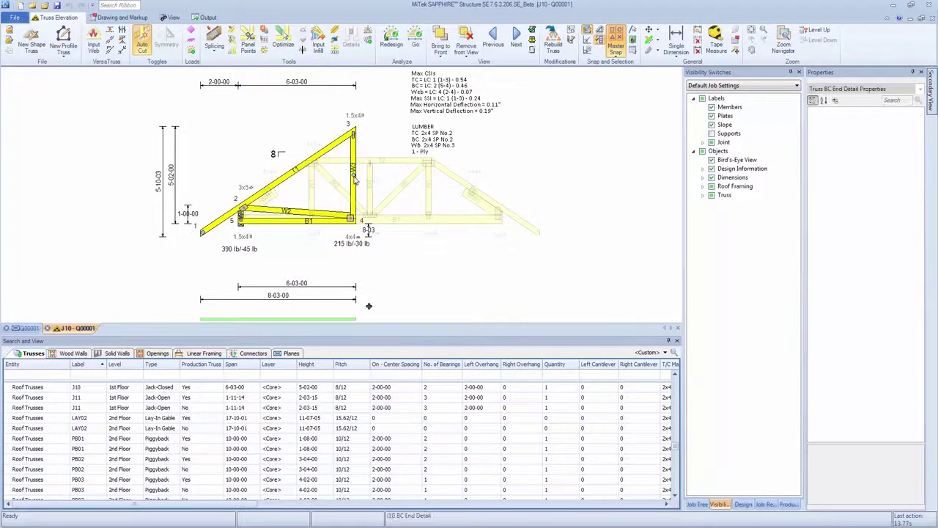
{"action": "left_click", "coordinate": [906, 122]}
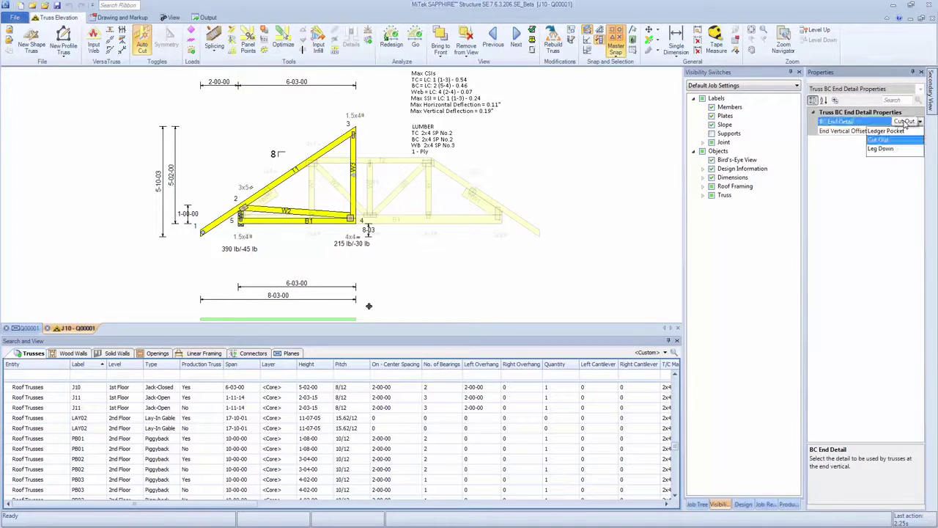
{"action": "left_click", "coordinate": [881, 152]}
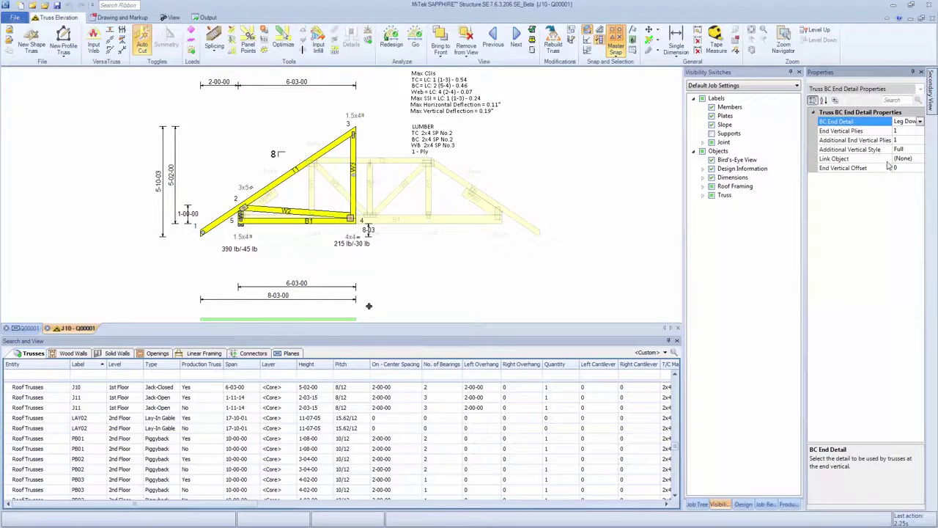
{"action": "left_click", "coordinate": [887, 169]}
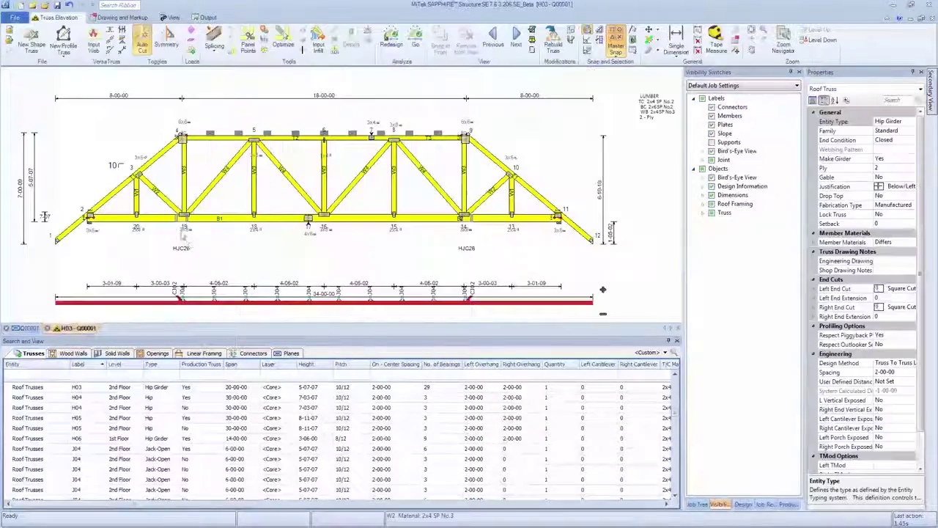
Open jack truss J04 from the bird's-eye view of hip girder H03 and set its end condition to Closed
{"action": "left_click", "coordinate": [215, 299]}
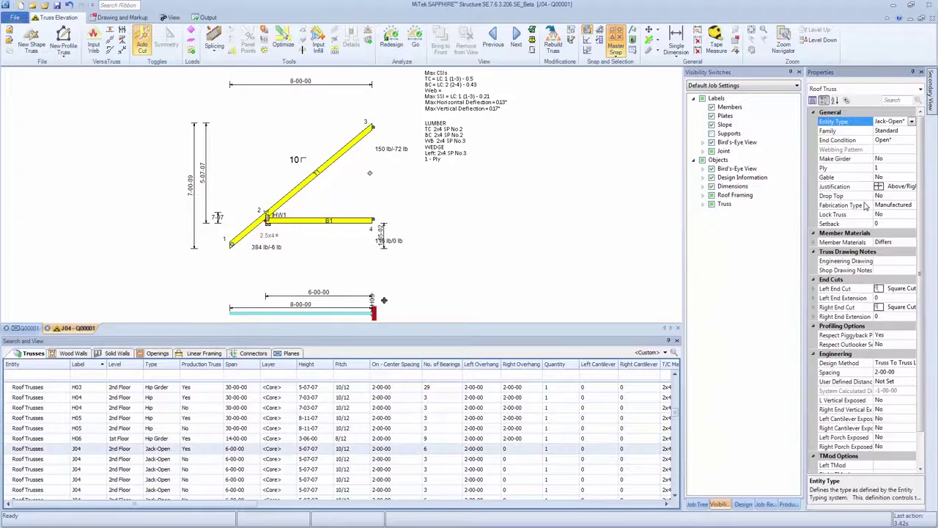
{"action": "left_click", "coordinate": [890, 143]}
{"action": "left_click", "coordinate": [892, 154]}
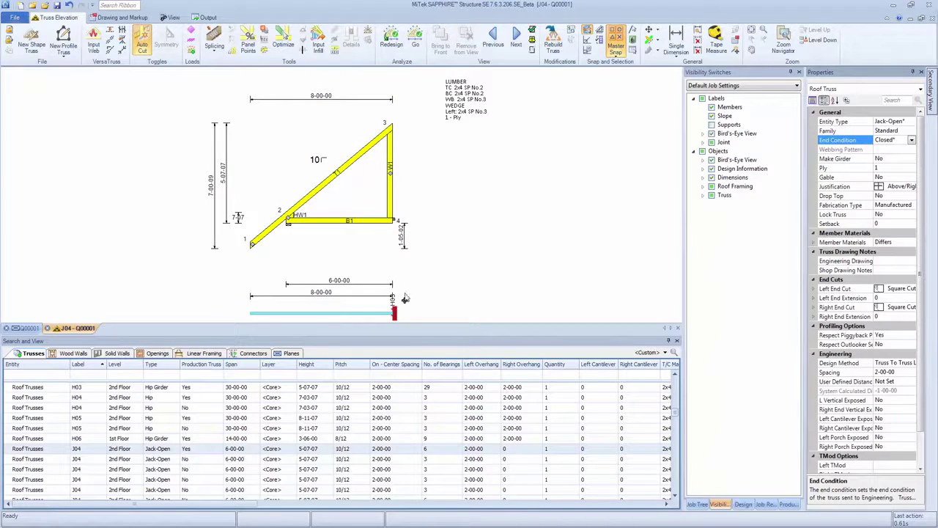
Open hip girder H03 from J04's bird's-eye view, analyze it, and change its eight nailed J04 connections to JUS24 hangers
{"action": "left_click", "coordinate": [395, 313]}
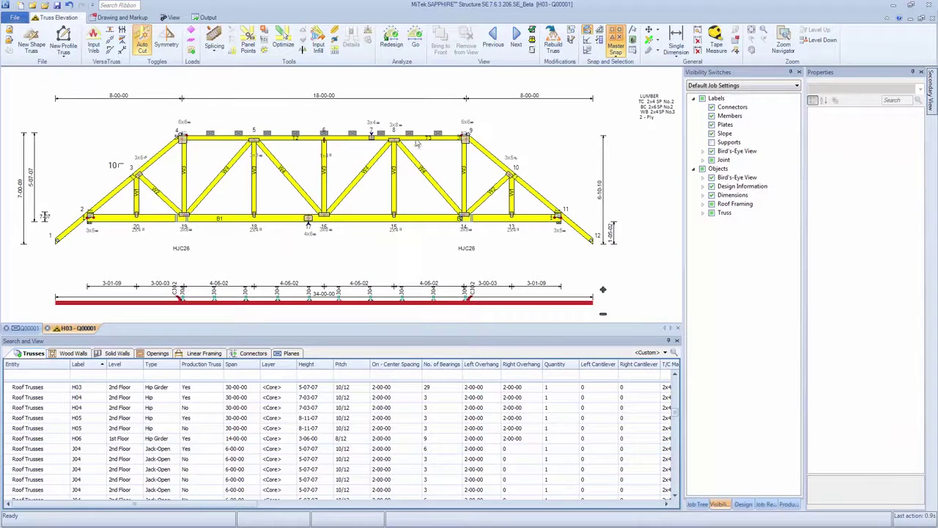
{"action": "left_click", "coordinate": [416, 44]}
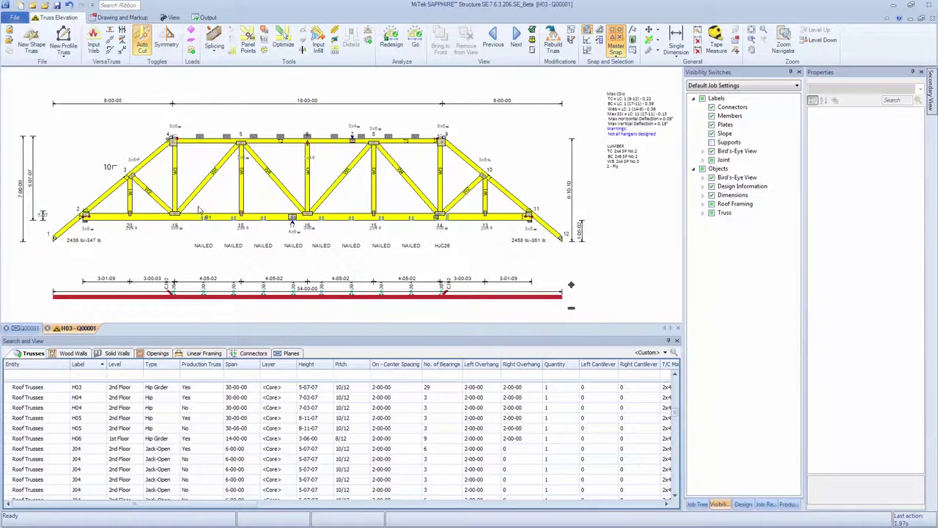
{"action": "left_click_drag", "start_coordinate": [199, 228], "coordinate": [427, 228]}
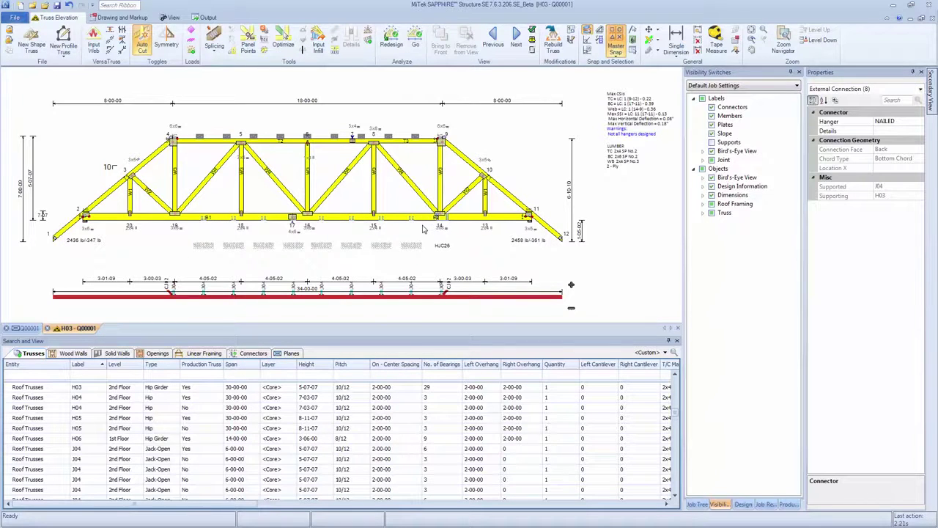
{"action": "left_click", "coordinate": [922, 122]}
{"action": "left_click", "coordinate": [920, 122]}
{"action": "left_click", "coordinate": [726, 178]}
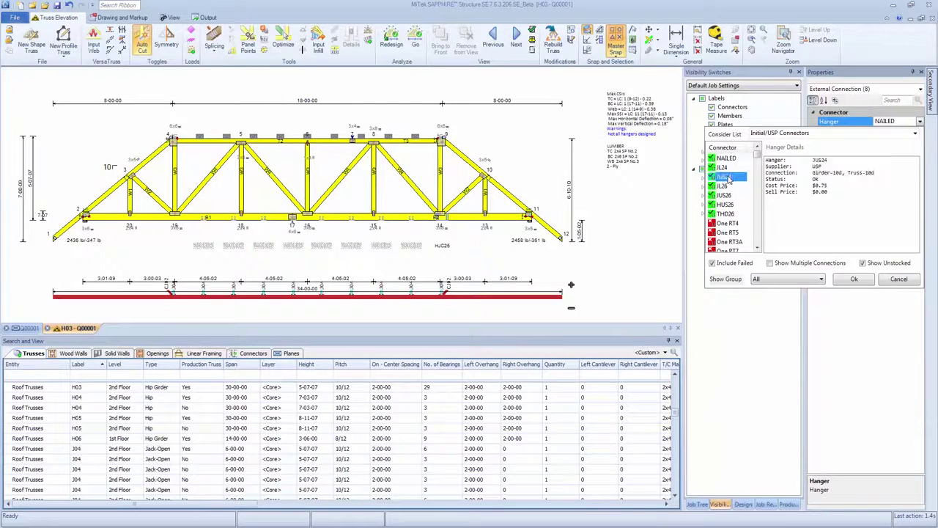
{"action": "left_click", "coordinate": [852, 280]}
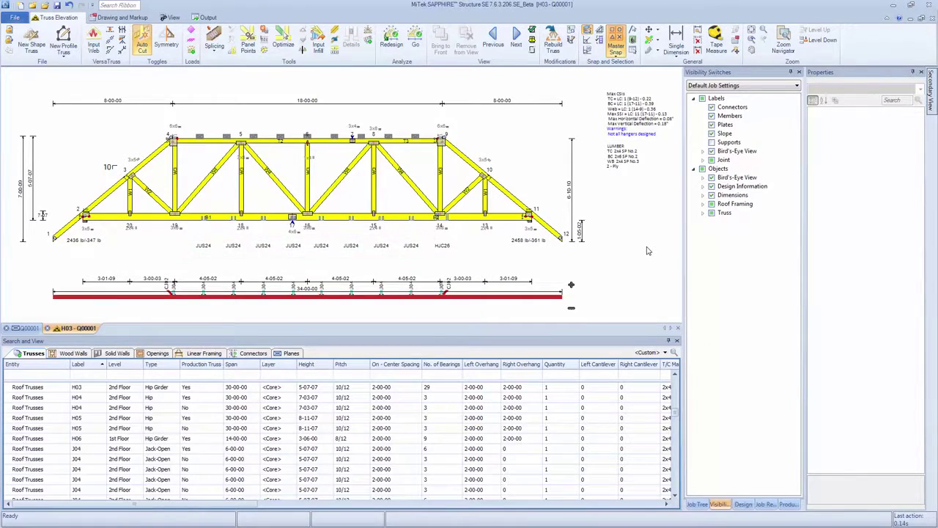
Open gable truss T01GE and set its infill spacing method to Peak Out with a vertical stud spacing of 1600
{"action": "scroll", "coordinate": [92, 439], "scroll_direction": "down", "scroll_amount": 10}
{"action": "left_click", "coordinate": [81, 445]}
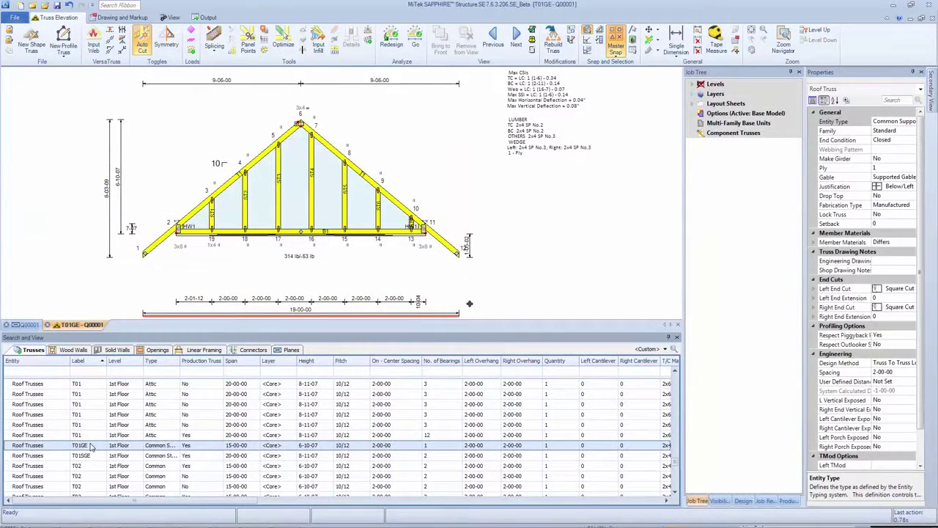
{"action": "left_click", "coordinate": [433, 187]}
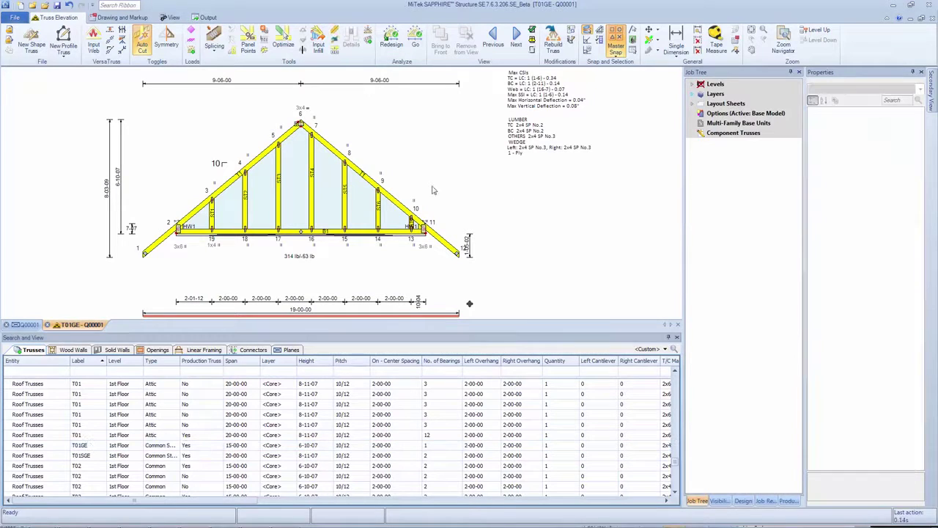
{"action": "left_click", "coordinate": [294, 167]}
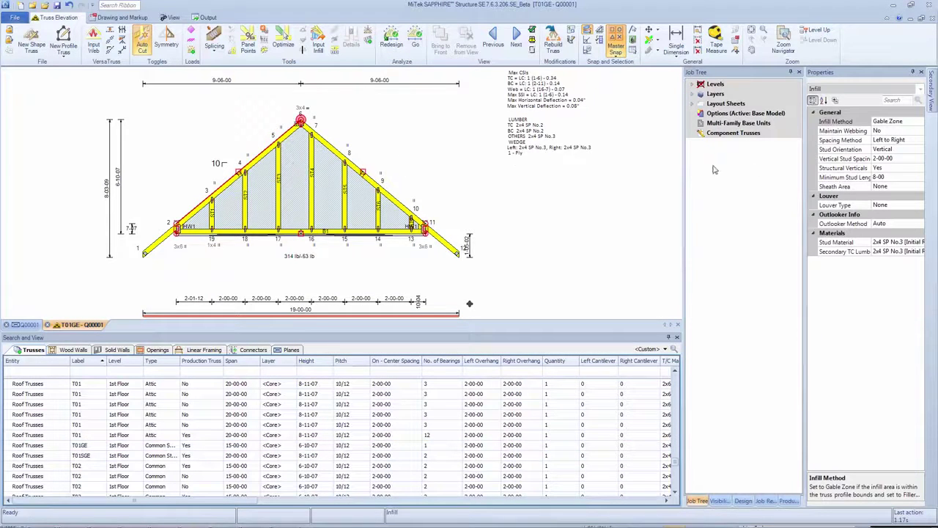
{"action": "left_click", "coordinate": [888, 140]}
{"action": "left_click", "coordinate": [891, 178]}
{"action": "left_click", "coordinate": [865, 160]}
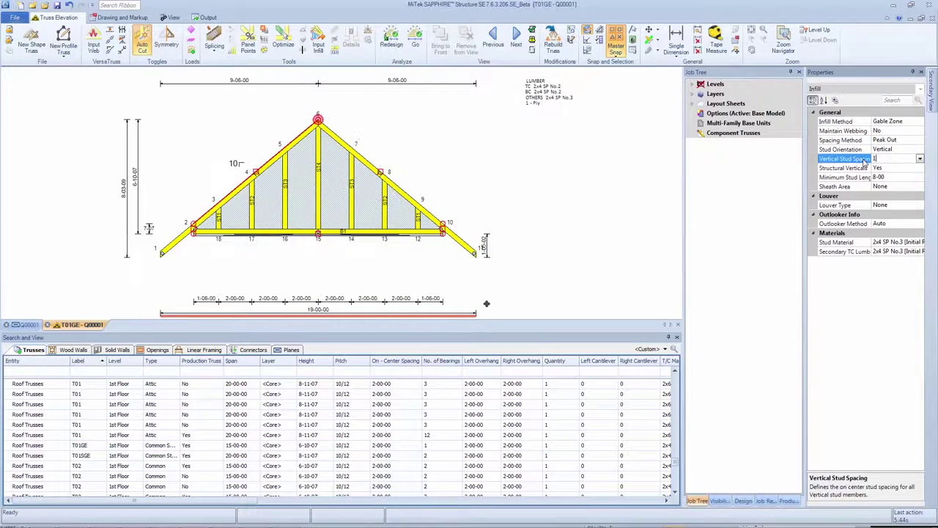
{"action": "type", "text": "1600"}
{"action": "key", "text": "Tab"}
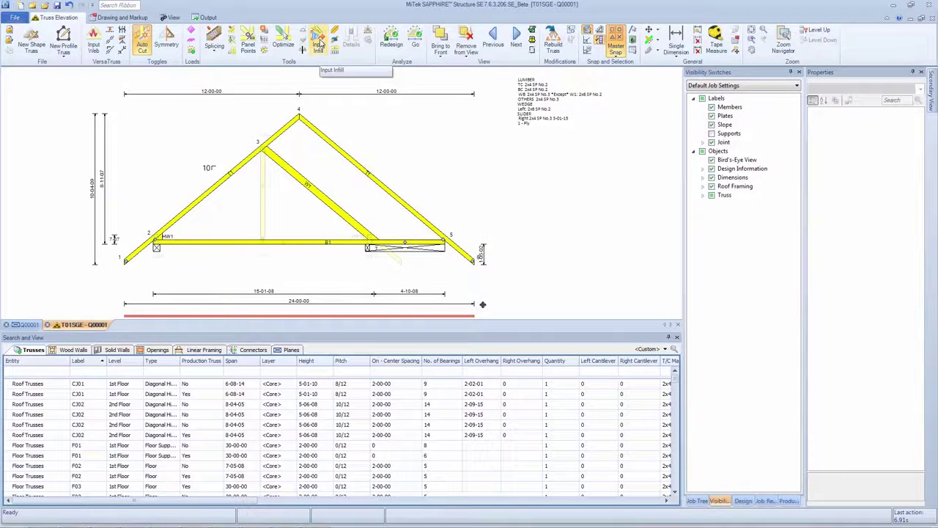
Input a gable infill with Maintain Webbing set to Yes in T01SGE, bounded by the right bearing line, bottom chord, diagonal web and both roof slopes
{"action": "left_click", "coordinate": [320, 44]}
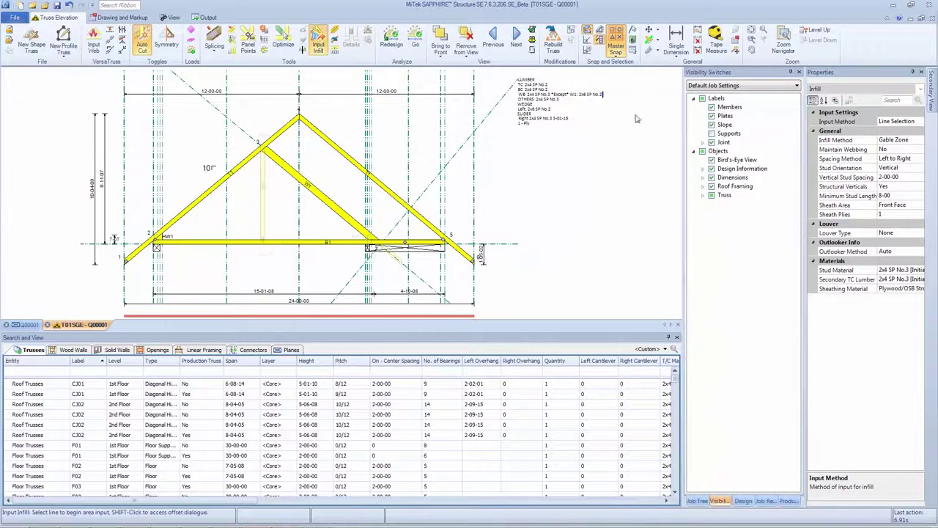
{"action": "double_click", "coordinate": [836, 150]}
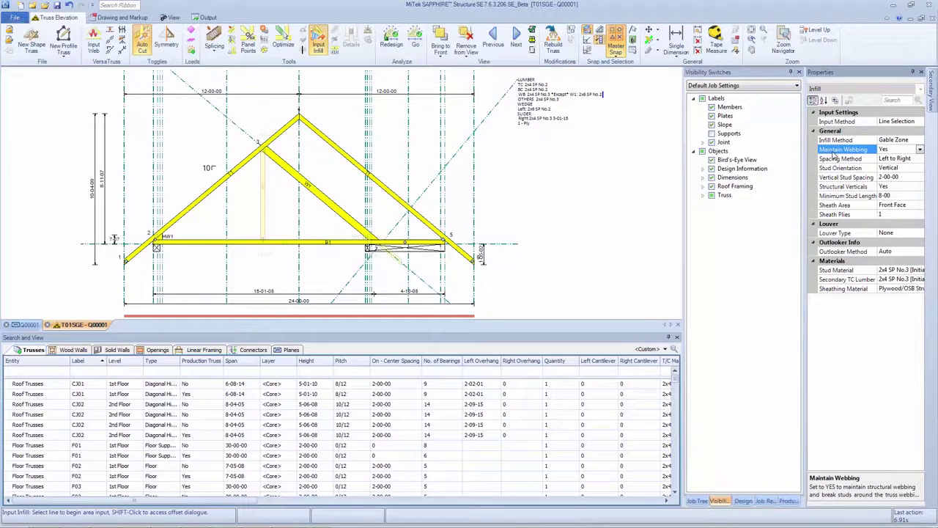
{"action": "left_click", "coordinate": [445, 213]}
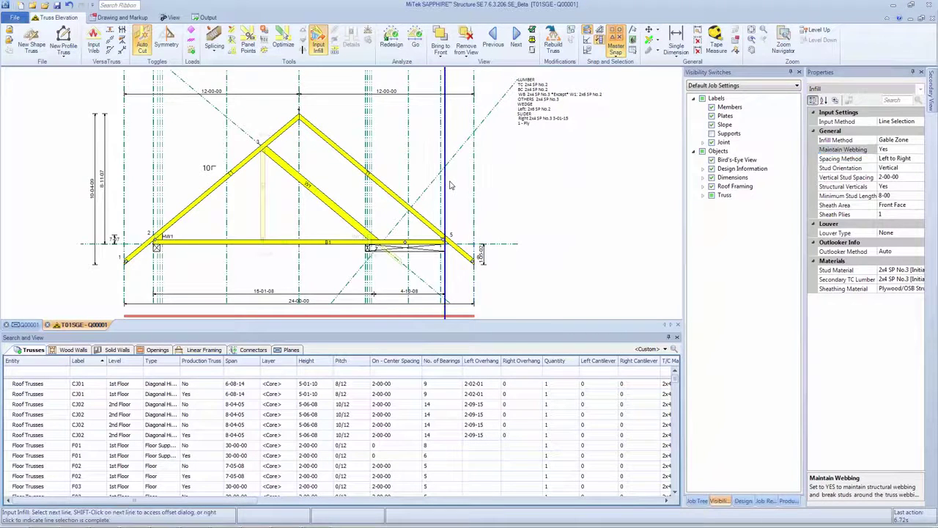
{"action": "left_click", "coordinate": [338, 245]}
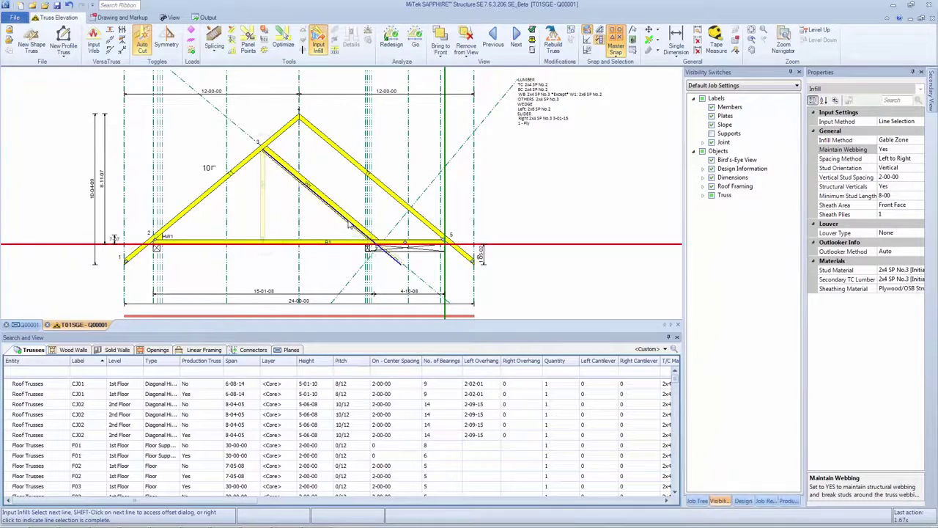
{"action": "left_click", "coordinate": [350, 224]}
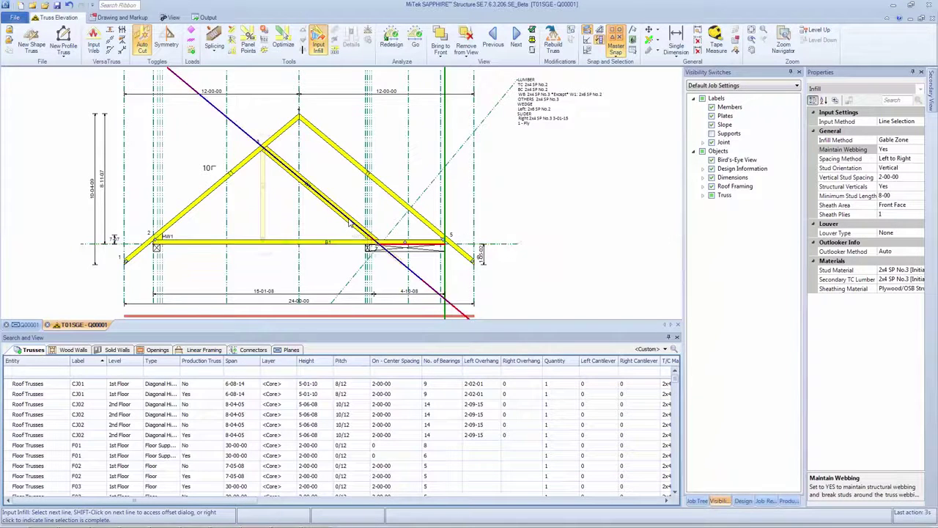
{"action": "left_click", "coordinate": [279, 127]}
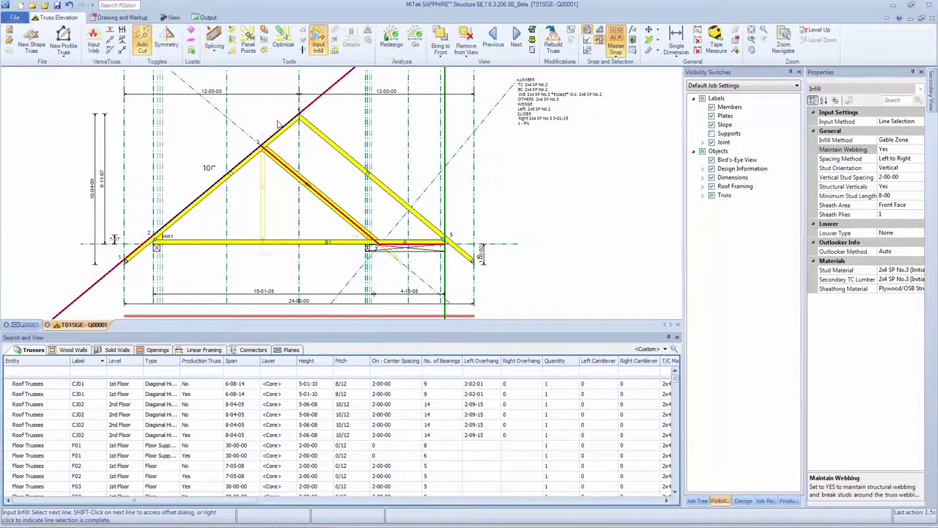
{"action": "left_click", "coordinate": [327, 126]}
{"action": "right_click", "coordinate": [327, 127]}
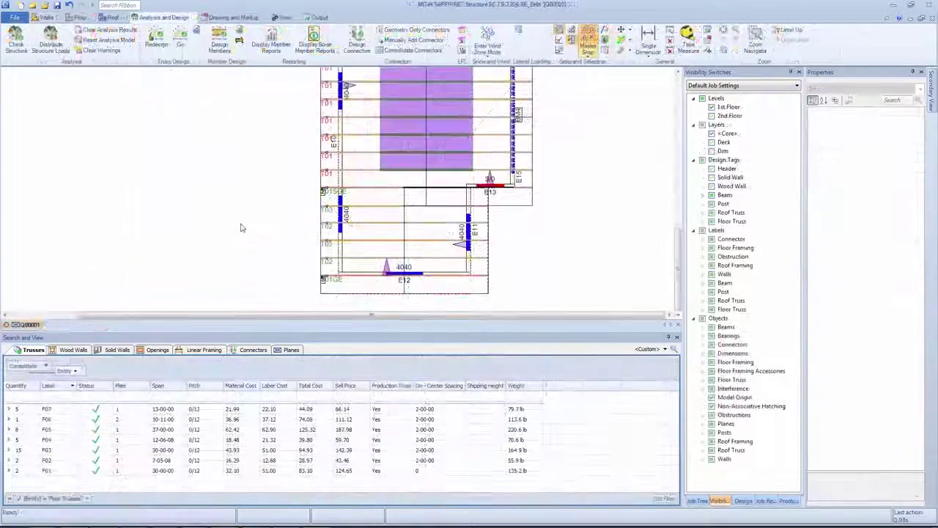
Open truss T02 in elevation view and input a vertical web offset 4-00-00 from the left bearing, at the 400 lb load
{"action": "left_click", "coordinate": [364, 245]}
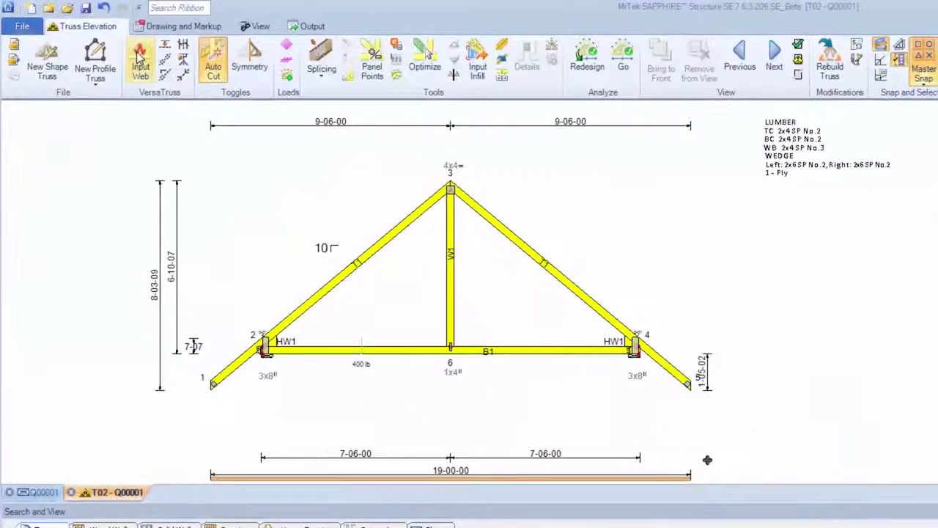
{"action": "left_click", "coordinate": [140, 57]}
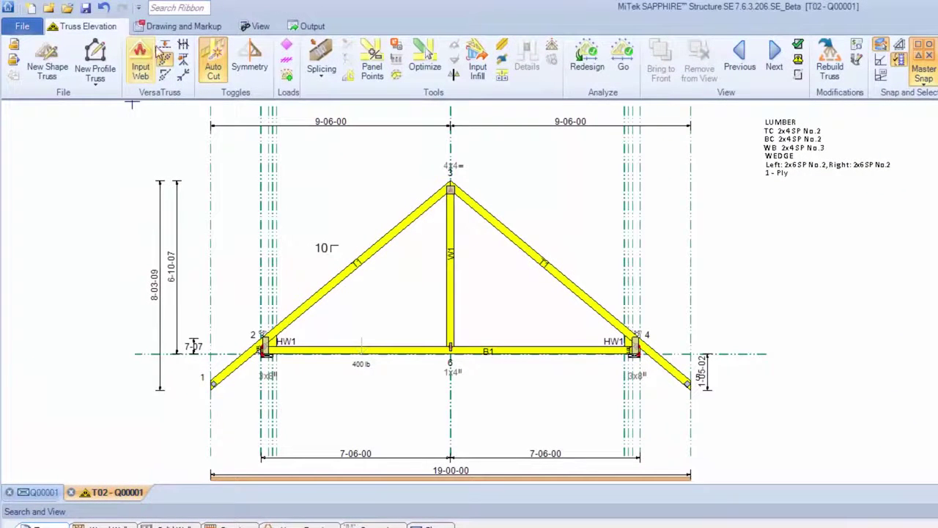
{"action": "left_click", "coordinate": [250, 151]}
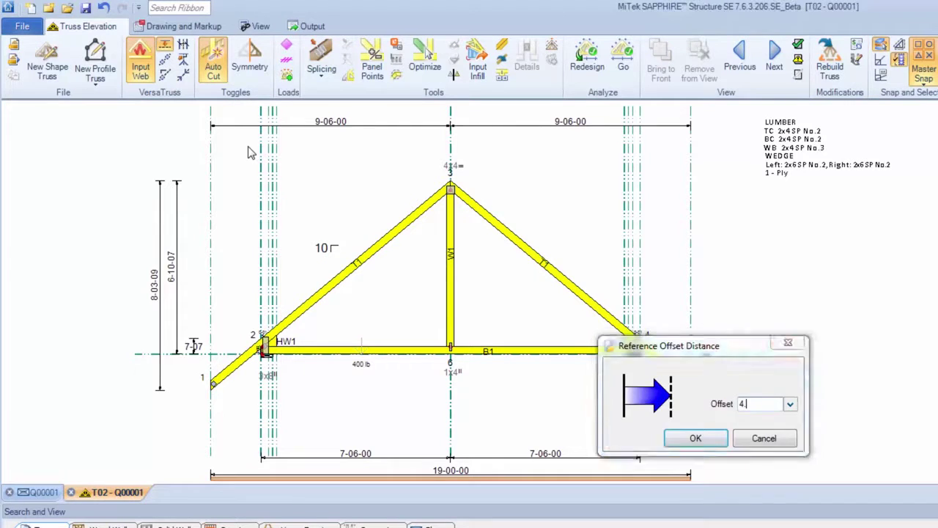
{"action": "left_click", "coordinate": [695, 438]}
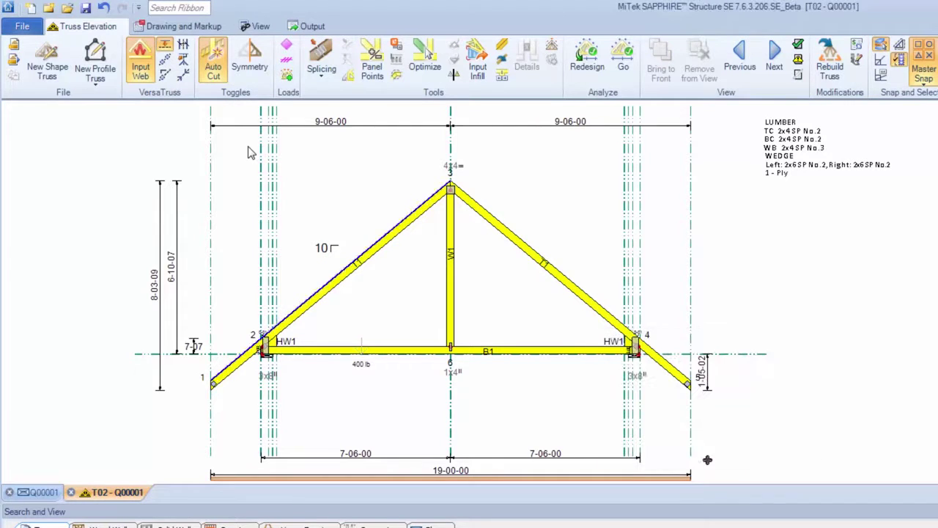
Move the lower end of the center web to the foot of the vertical web at the 400 lb load
{"action": "left_click", "coordinate": [446, 279]}
{"action": "right_click", "coordinate": [561, 212]}
{"action": "left_click", "coordinate": [592, 394]}
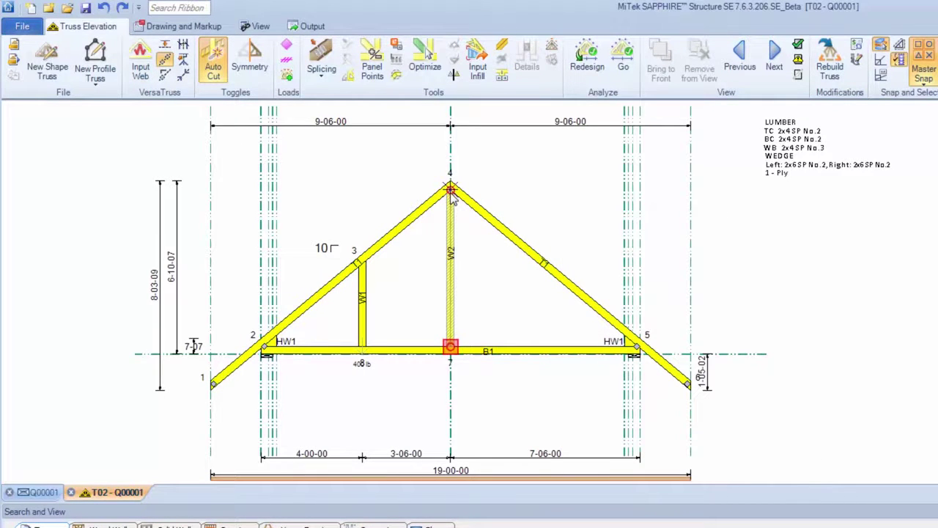
{"action": "left_click", "coordinate": [366, 346]}
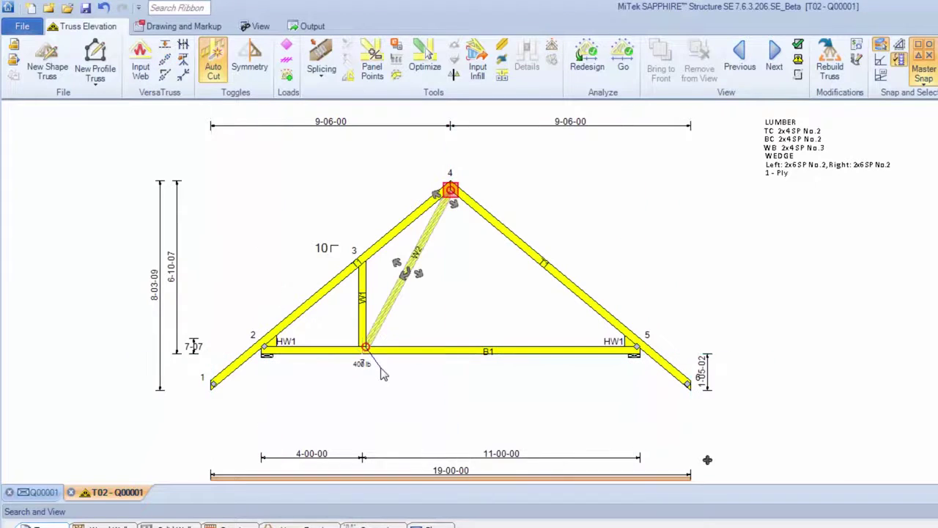
{"action": "left_click", "coordinate": [392, 386]}
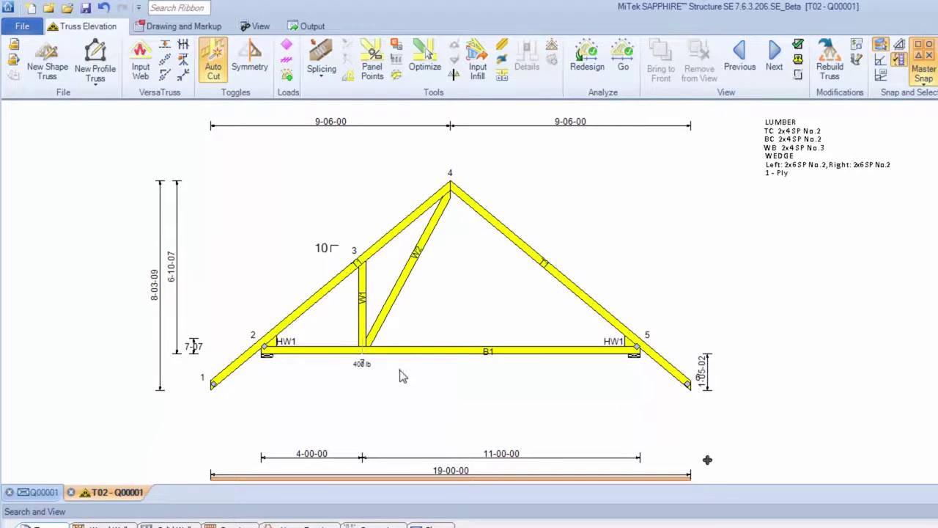
Mirror webs W1 and W2 about the peak centerline with Delete Source Objects set to No, and analyze truss T02
{"action": "left_click", "coordinate": [347, 321]}
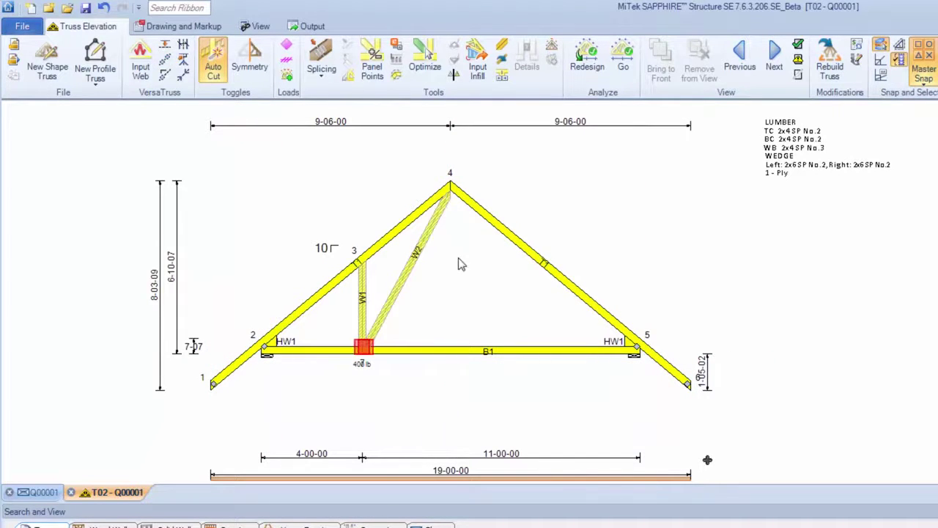
{"action": "right_click", "coordinate": [462, 262]}
{"action": "left_click", "coordinate": [485, 419]}
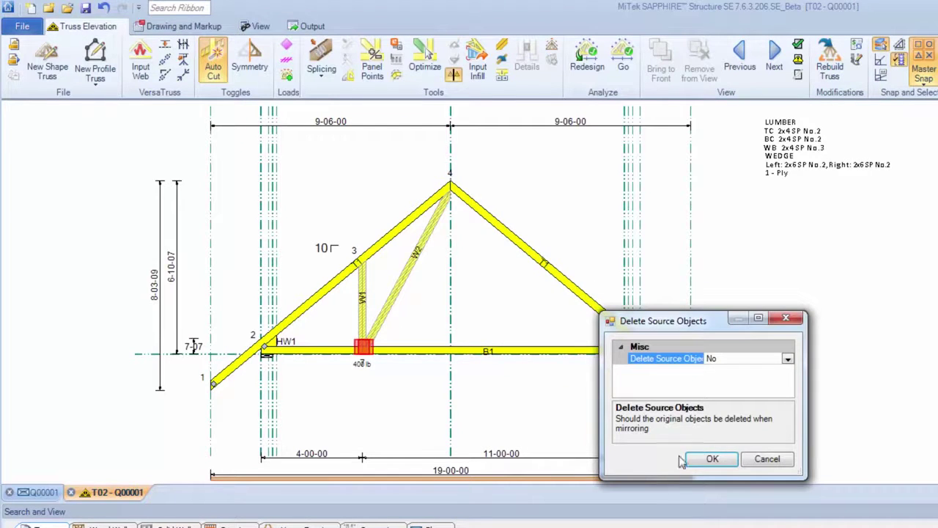
{"action": "left_click", "coordinate": [712, 459]}
{"action": "left_click", "coordinate": [451, 313]}
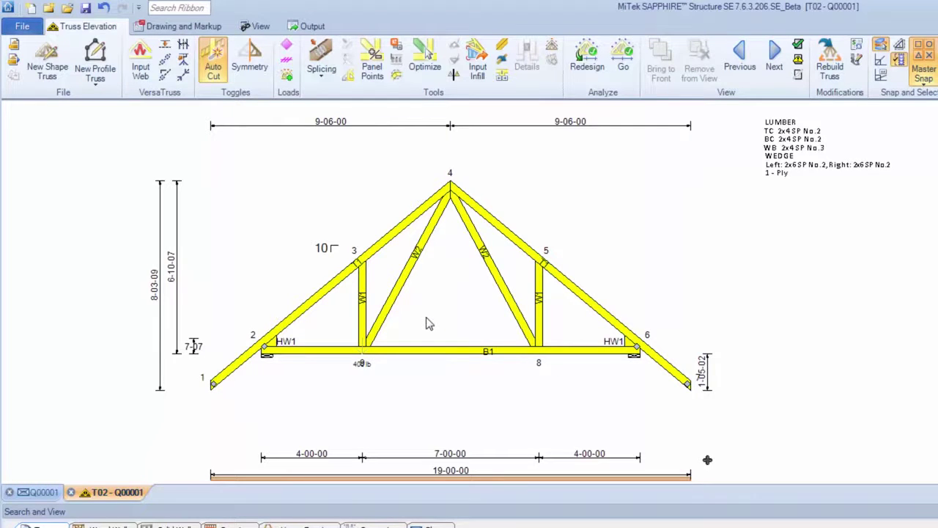
{"action": "left_click", "coordinate": [622, 68]}
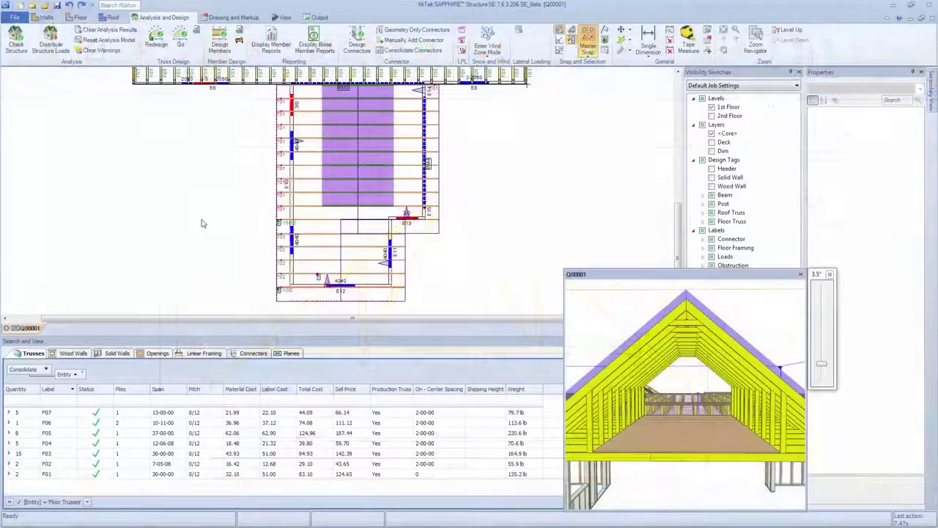
Open the T01 attic trusses in elevation view from the plan and set the attic room width to 9-00-00
{"action": "left_click", "coordinate": [297, 198]}
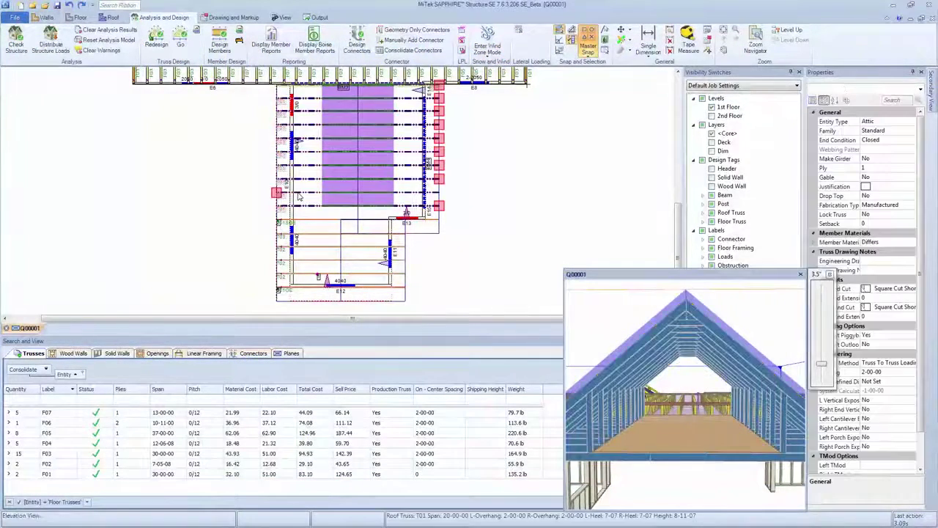
{"action": "double_click", "coordinate": [299, 196]}
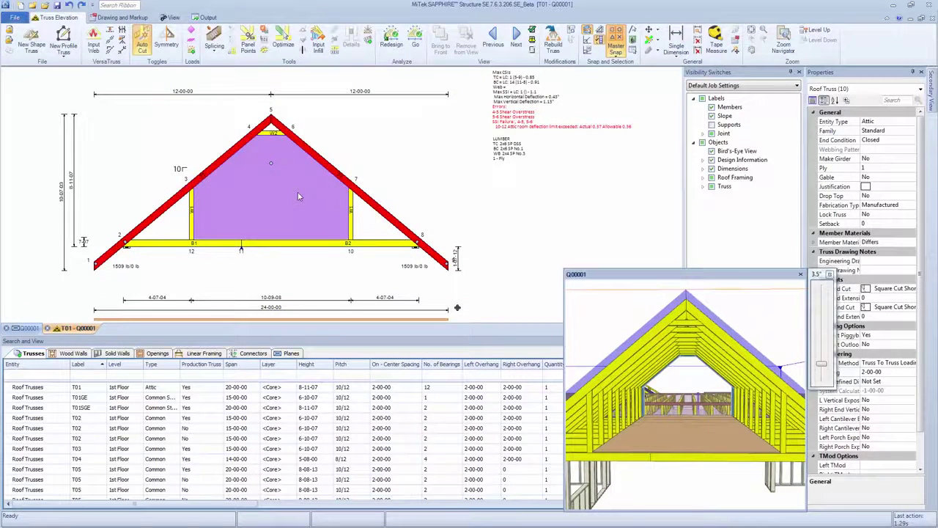
{"action": "left_click", "coordinate": [297, 196]}
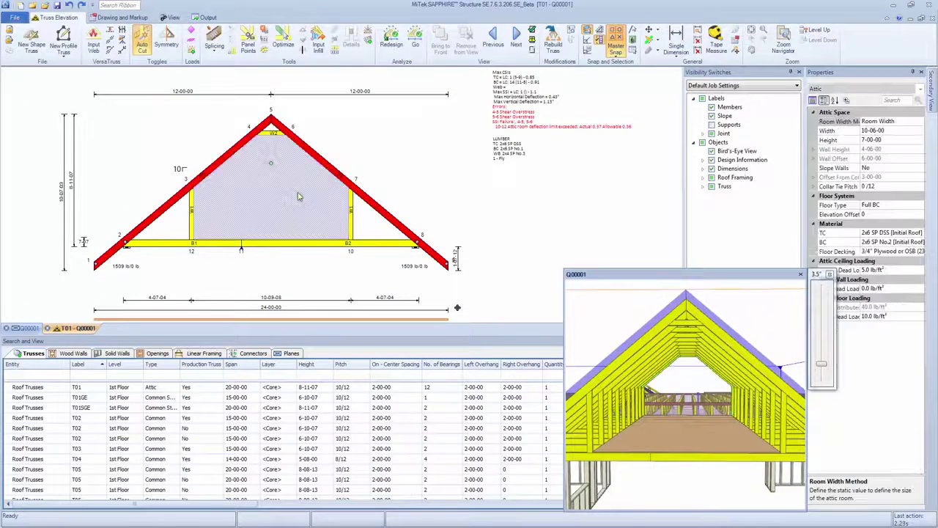
{"action": "left_click", "coordinate": [822, 131]}
{"action": "type", "text": "9"}
{"action": "key", "text": "Tab"}
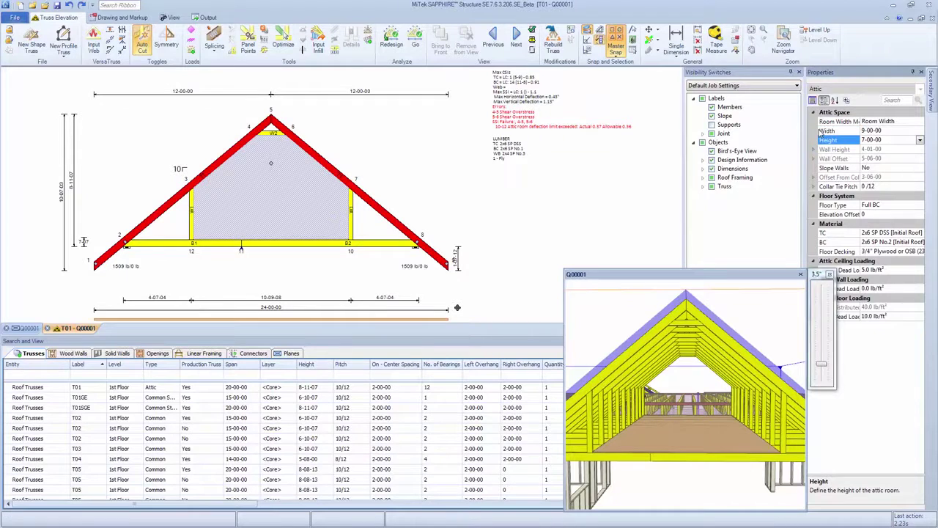
{"action": "left_click", "coordinate": [427, 157]}
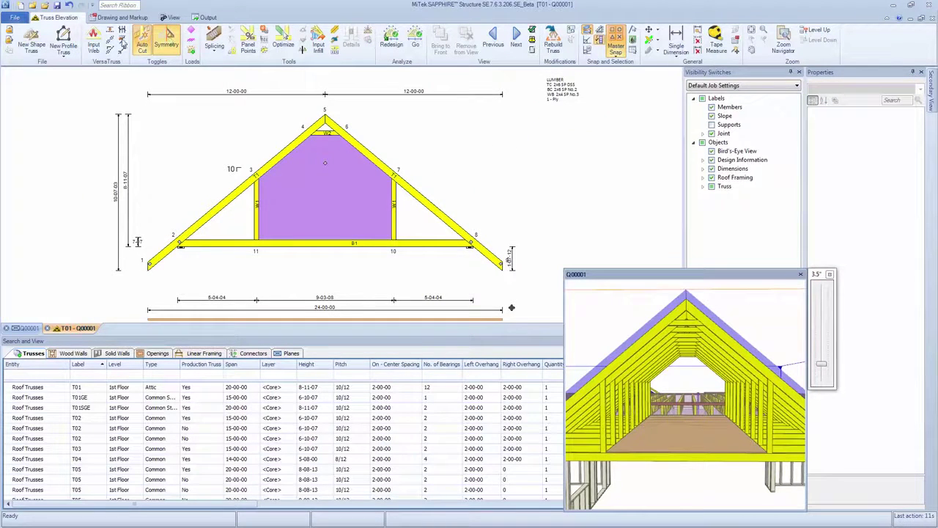
Input a symmetric diagonal web from the foot of the left attic wall web up to the top chord of truss T01
{"action": "left_click", "coordinate": [255, 241]}
{"action": "left_click", "coordinate": [222, 214]}
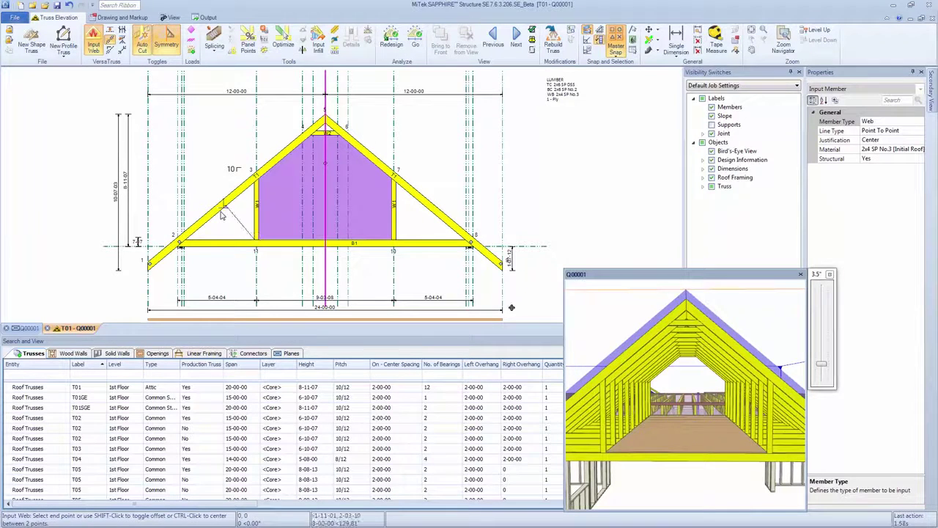
{"action": "left_click", "coordinate": [227, 212]}
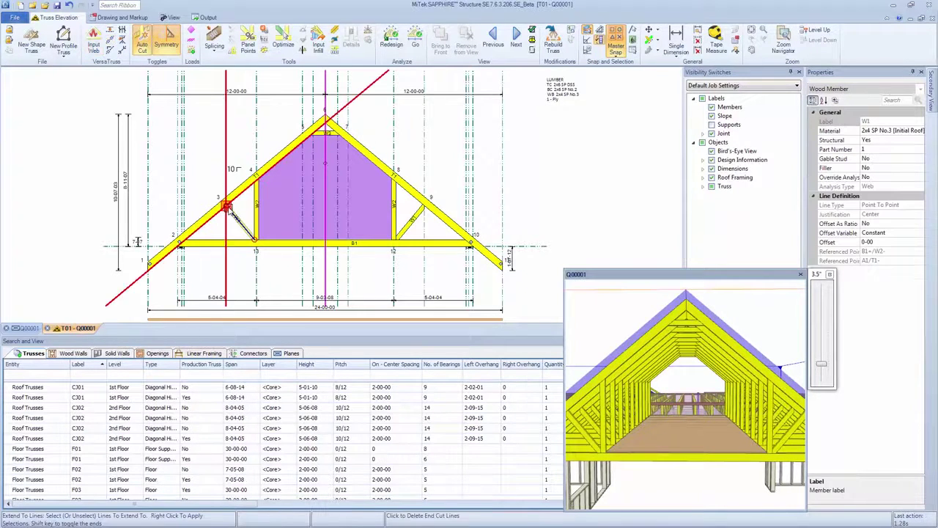
Remove the end cut lines at the upper end of web W1 and extend it to the underside of the top chord
{"action": "left_click", "coordinate": [226, 208]}
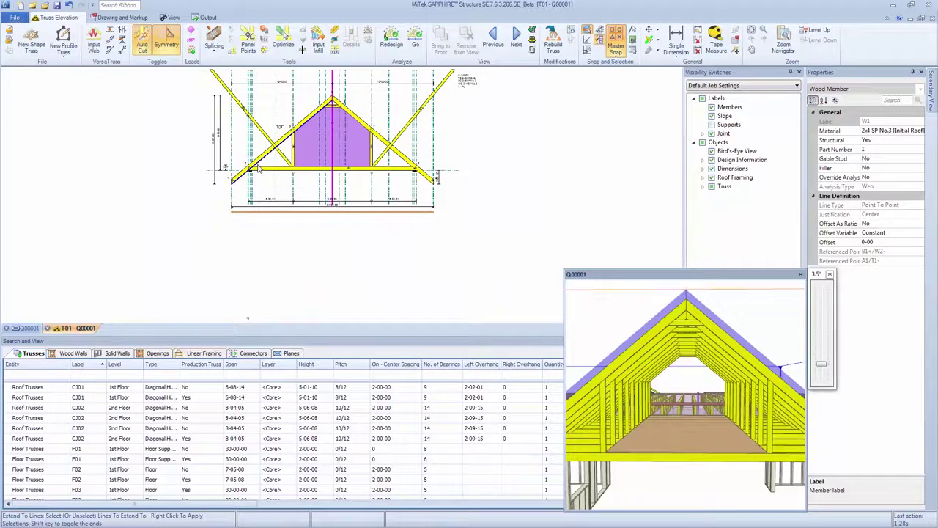
{"action": "left_click", "coordinate": [262, 159]}
{"action": "right_click", "coordinate": [253, 159]}
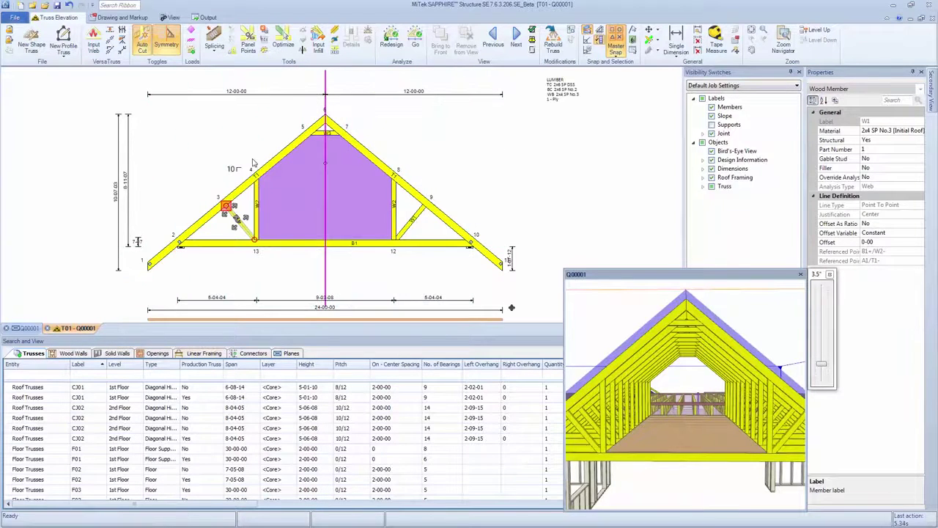
{"action": "key", "text": "Escape"}
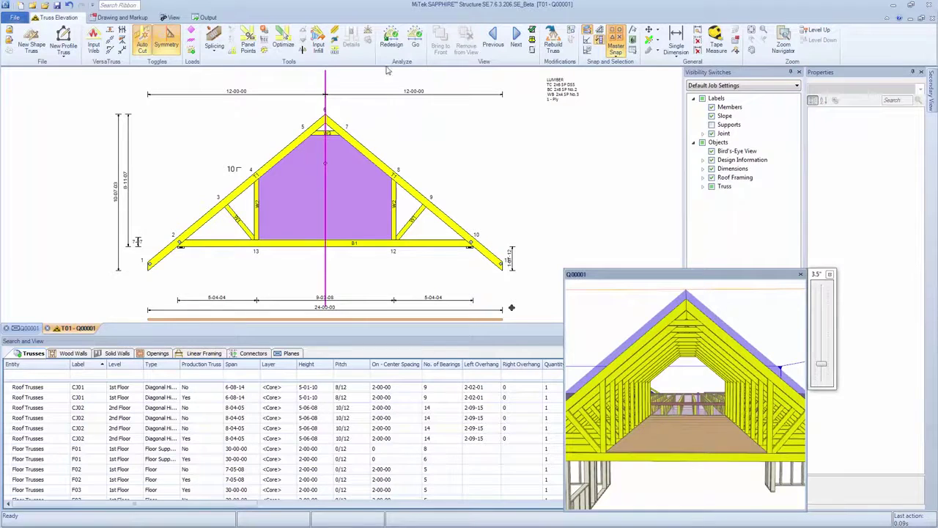
Analyze truss T01 and move the bottom chord splice toward joint 14, giving board lengths of 6-00-00 and 14-00-00
{"action": "left_click", "coordinate": [415, 42]}
{"action": "scroll", "coordinate": [281, 253], "scroll_direction": "up", "scroll_amount": 4}
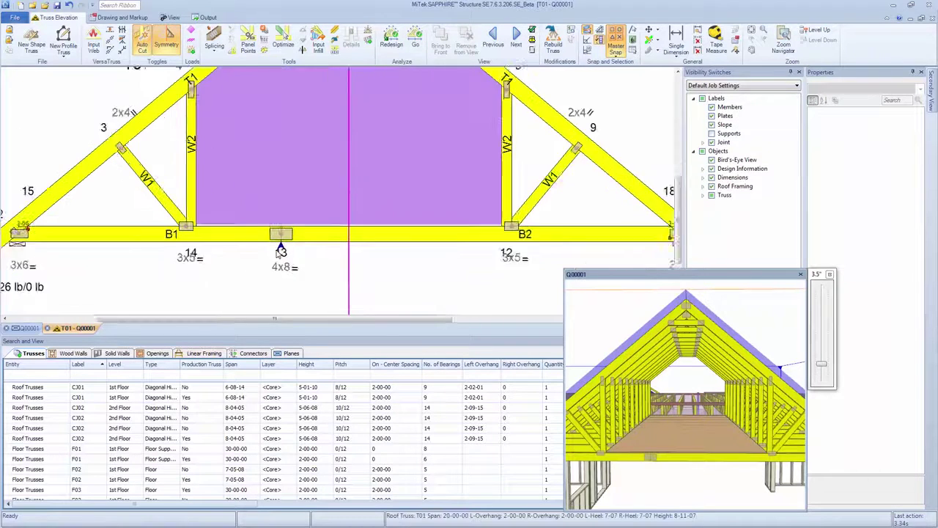
{"action": "left_click", "coordinate": [282, 247]}
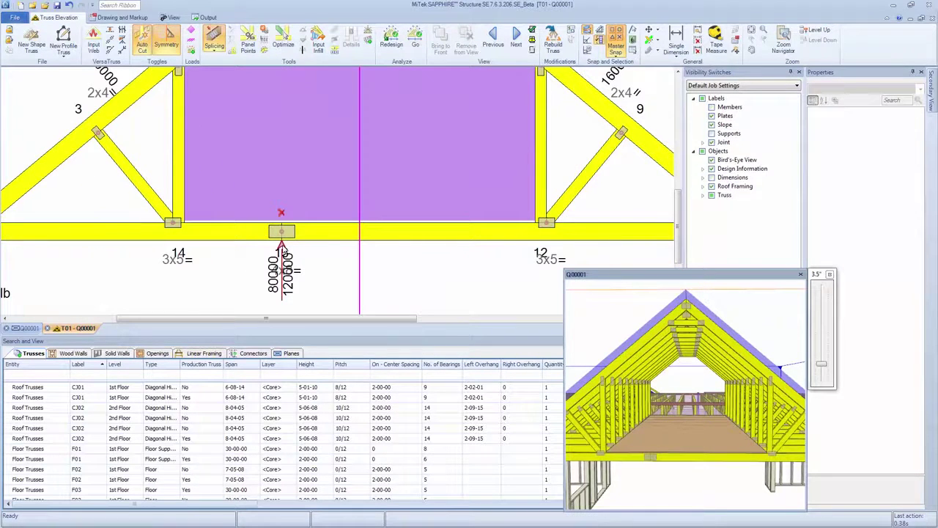
{"action": "left_click_drag", "start_coordinate": [279, 247], "coordinate": [205, 249]}
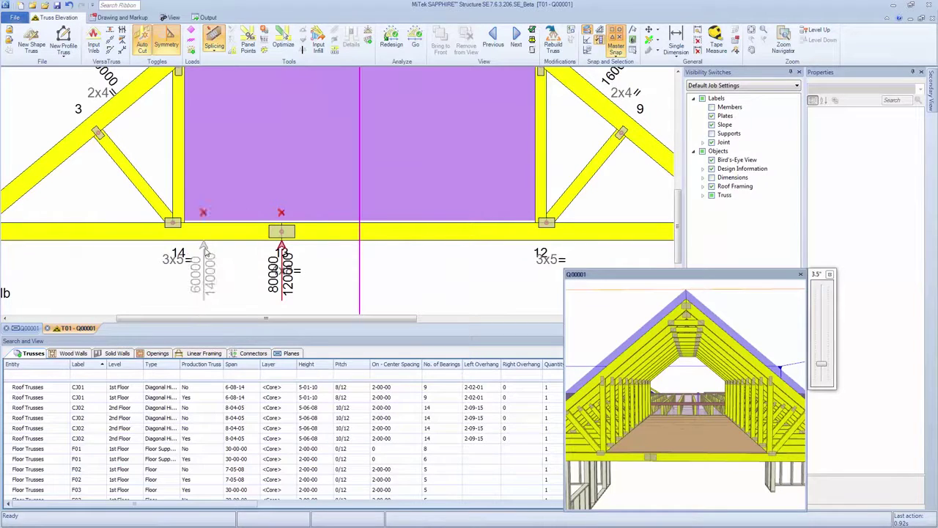
{"action": "left_click", "coordinate": [205, 250]}
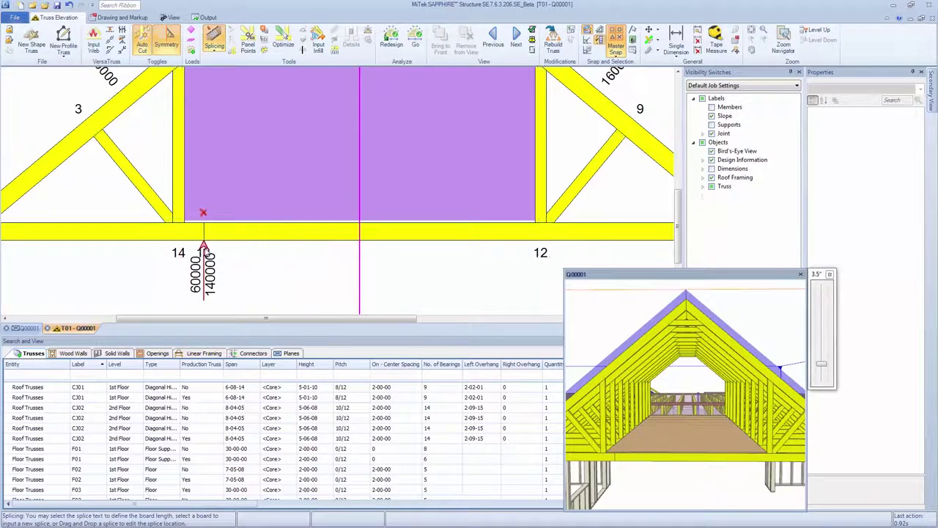
Set the length offset of the longer bottom chord board at the splice to 14-07-00
{"action": "left_click", "coordinate": [214, 272]}
{"action": "type", "text": "1407"}
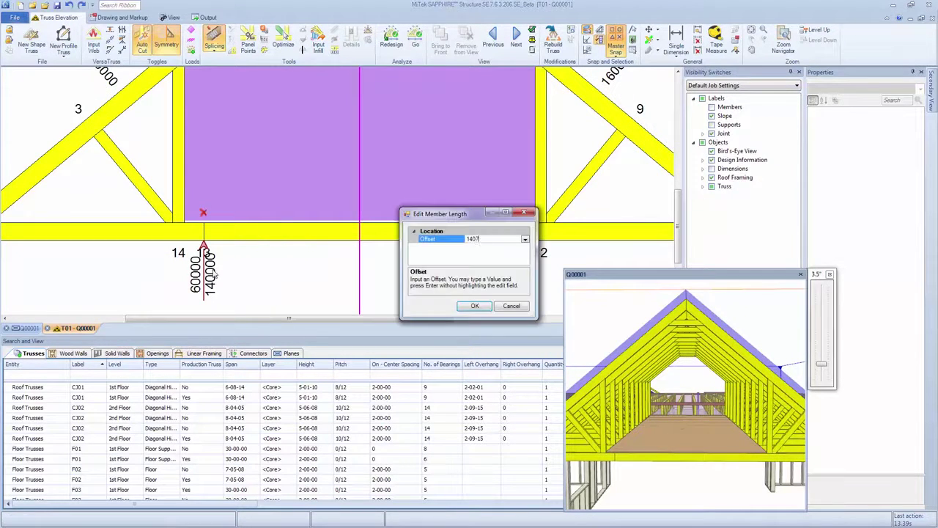
{"action": "type", "text": "0"}
{"action": "key", "text": "Return"}
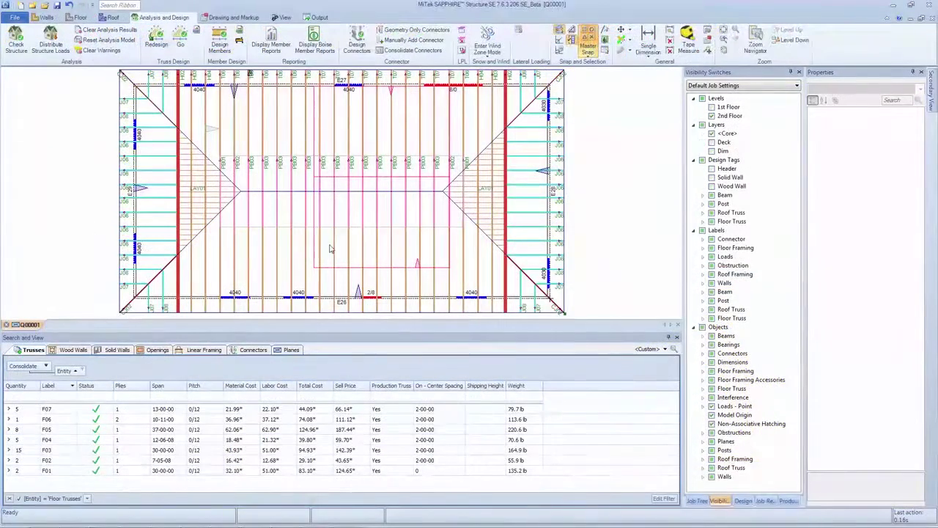
Open the T07 piggyback base trusses in elevation view from the second floor plan
{"action": "left_click", "coordinate": [334, 245]}
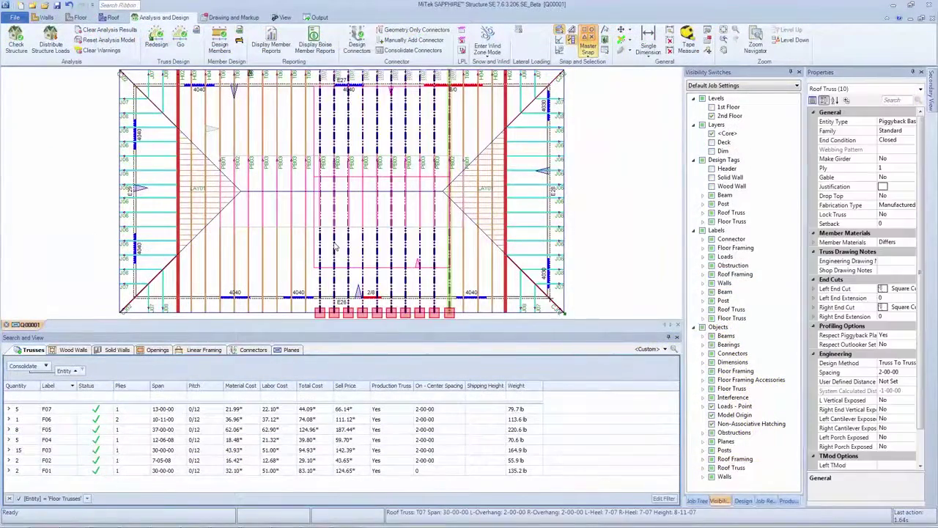
{"action": "double_click", "coordinate": [333, 246]}
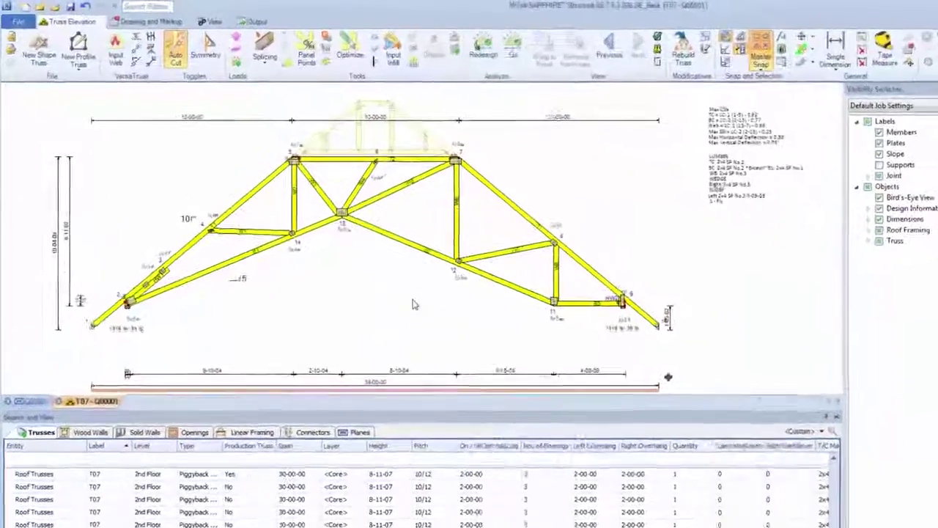
{"action": "scroll", "coordinate": [409, 294], "scroll_direction": "up", "scroll_amount": 2}
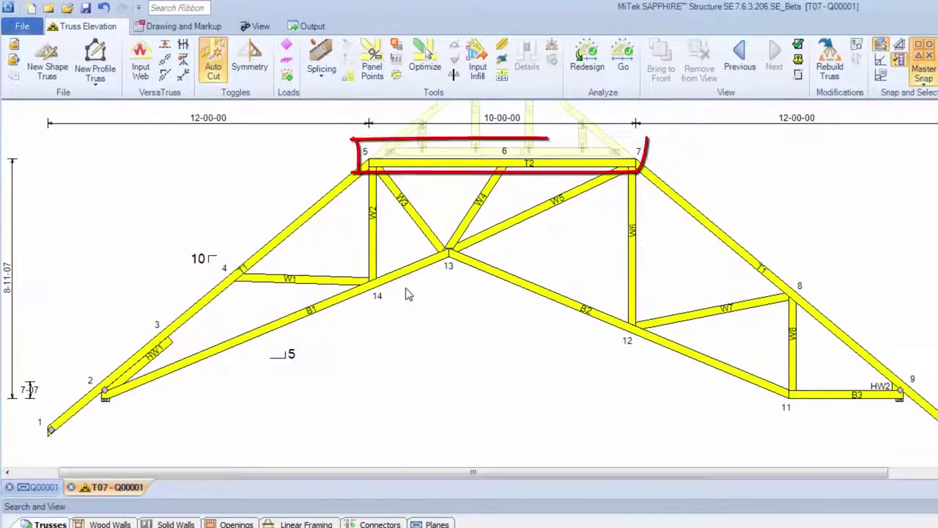
{"action": "scroll", "coordinate": [453, 248], "scroll_direction": "up", "scroll_amount": 1}
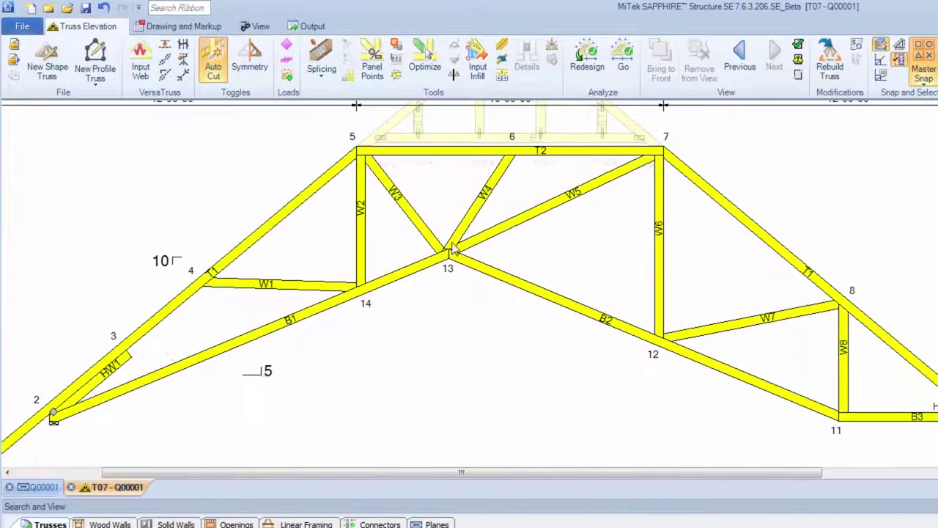
Move the upper end of web W4 along the flat top chord so the web stands vertically above joint 13
{"action": "left_click", "coordinate": [497, 187]}
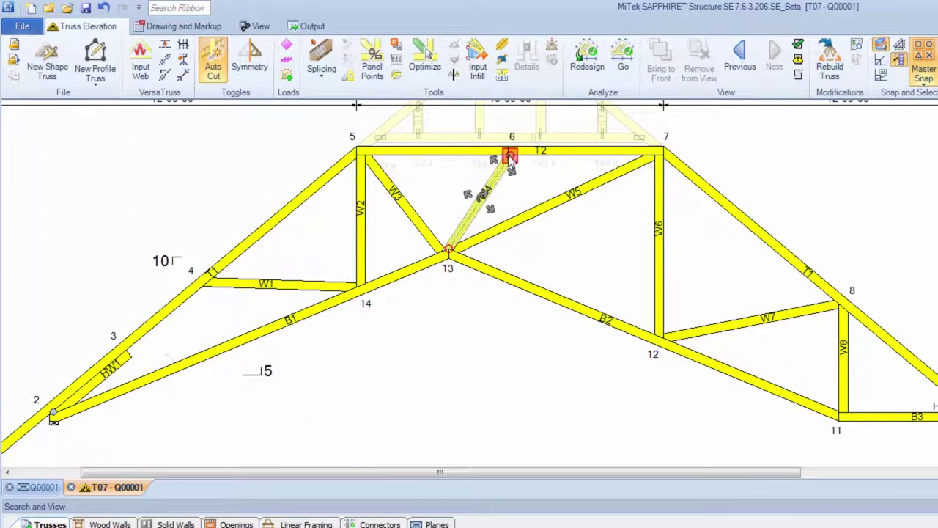
{"action": "left_click", "coordinate": [453, 157]}
{"action": "key", "text": "Escape"}
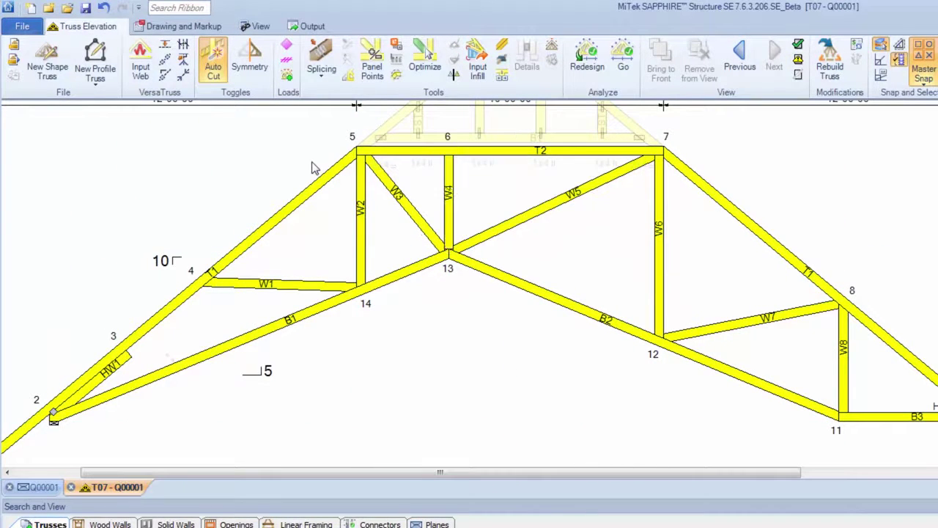
Redefine the lower end cut of vertical web W4 against the sloping bottom chords at joint 13
{"action": "left_click", "coordinate": [450, 218]}
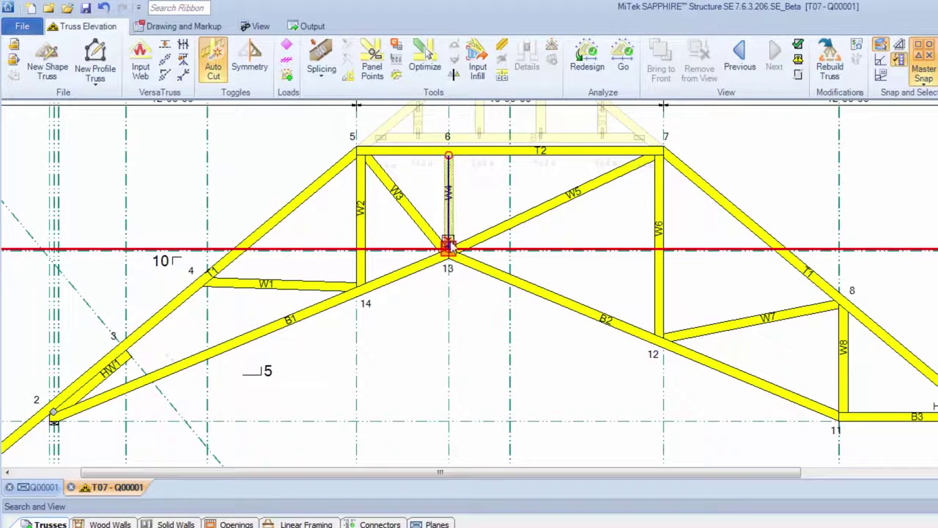
{"action": "left_click", "coordinate": [449, 250]}
{"action": "left_click", "coordinate": [415, 256]}
{"action": "left_click", "coordinate": [461, 332]}
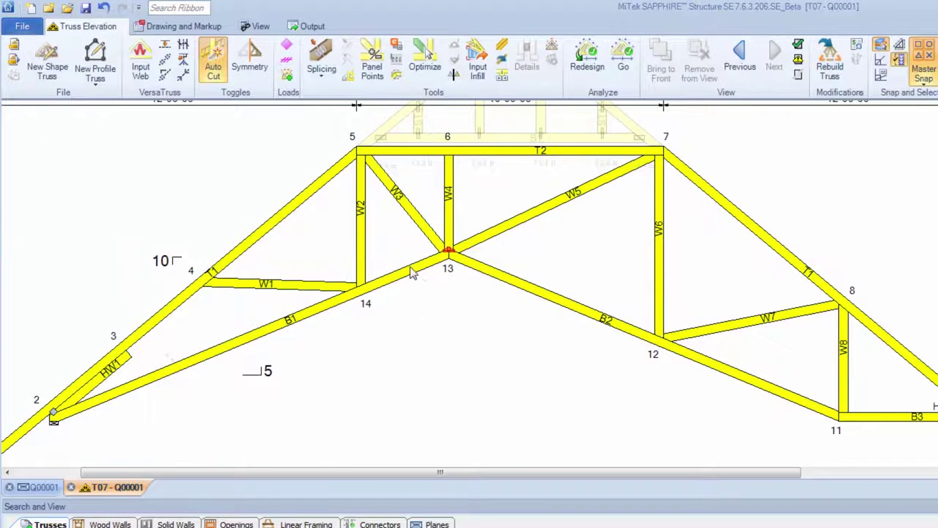
{"action": "left_click", "coordinate": [412, 266]}
{"action": "left_click", "coordinate": [420, 271]}
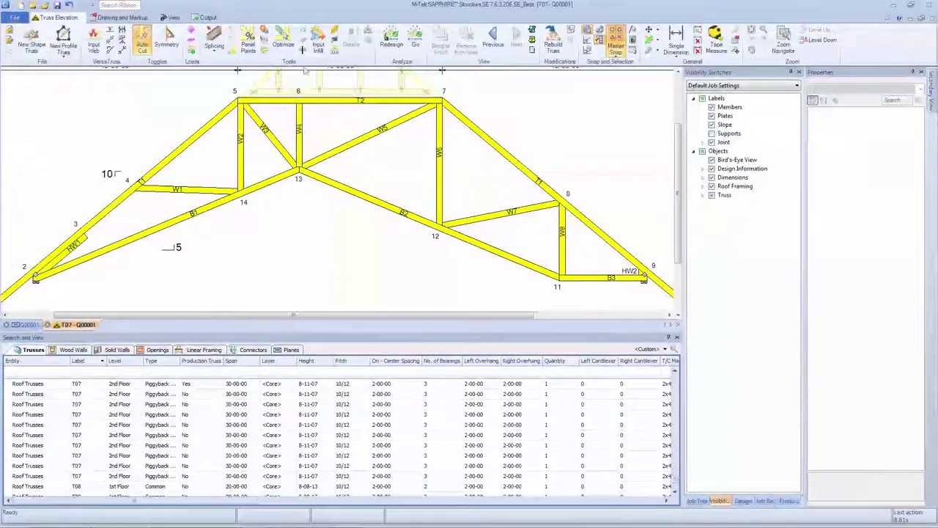
Input a Filler Zone infill below bottom chord B1 at the left bearing, bounded by the chord and the horizontal bearing line
{"action": "left_click", "coordinate": [319, 46]}
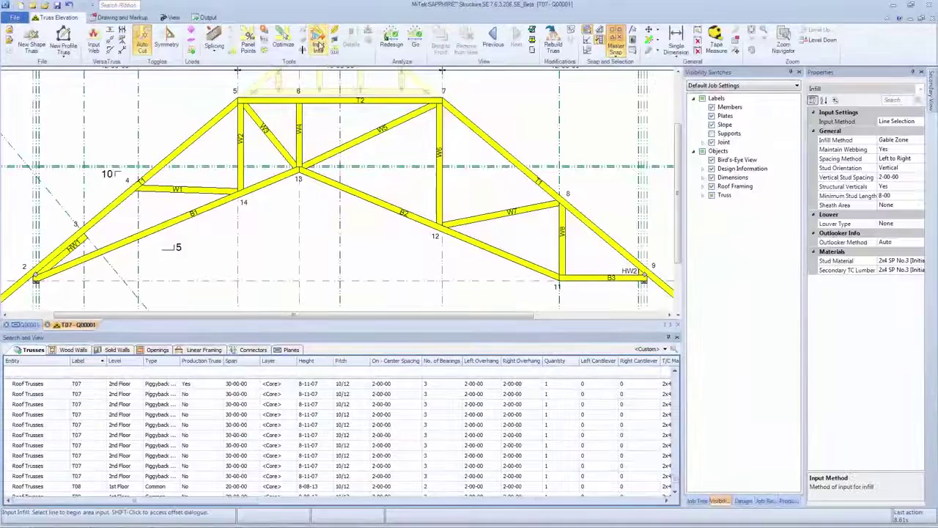
{"action": "left_click", "coordinate": [919, 145]}
{"action": "left_click", "coordinate": [898, 159]}
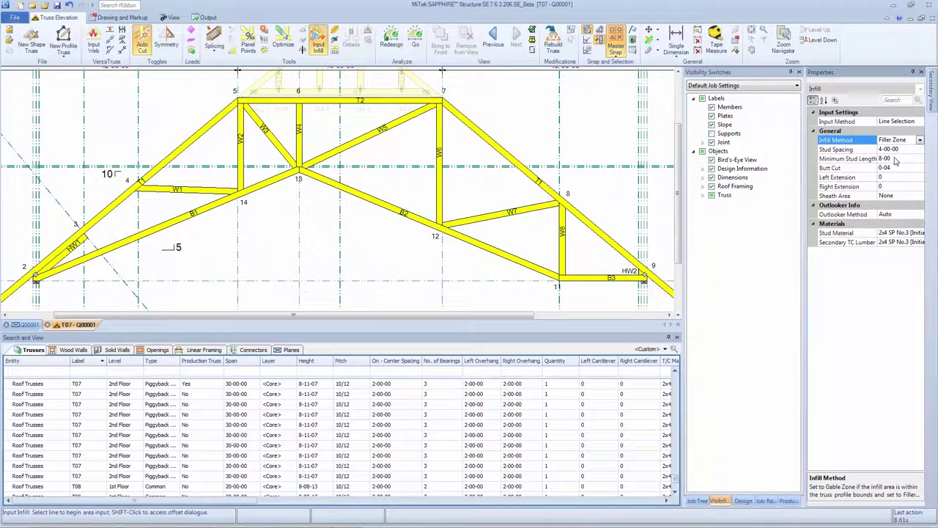
{"action": "left_click", "coordinate": [192, 226]}
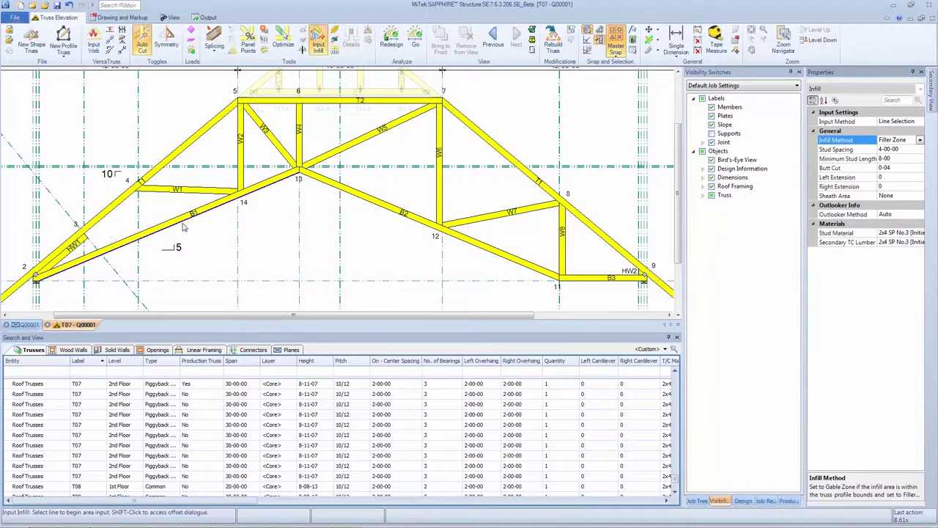
{"action": "left_click", "coordinate": [183, 227]}
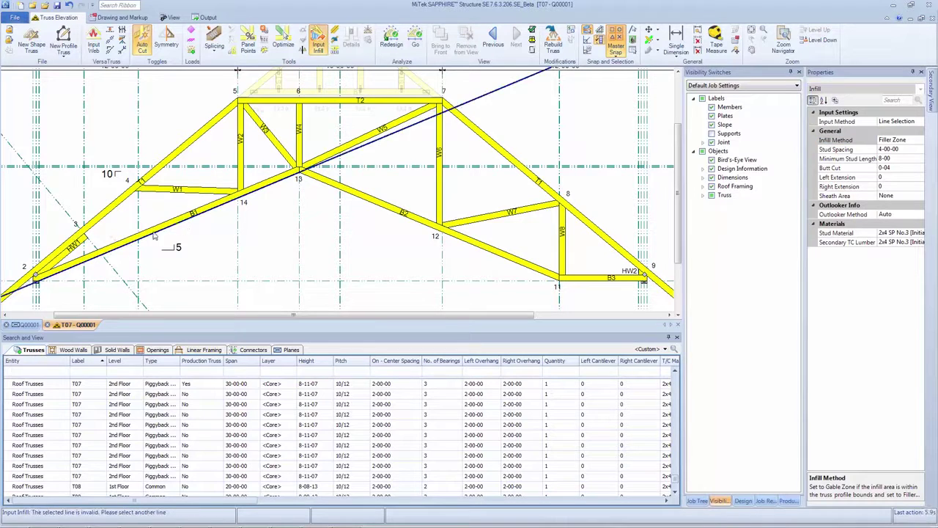
{"action": "left_click", "coordinate": [32, 298]}
{"action": "left_click", "coordinate": [63, 284]}
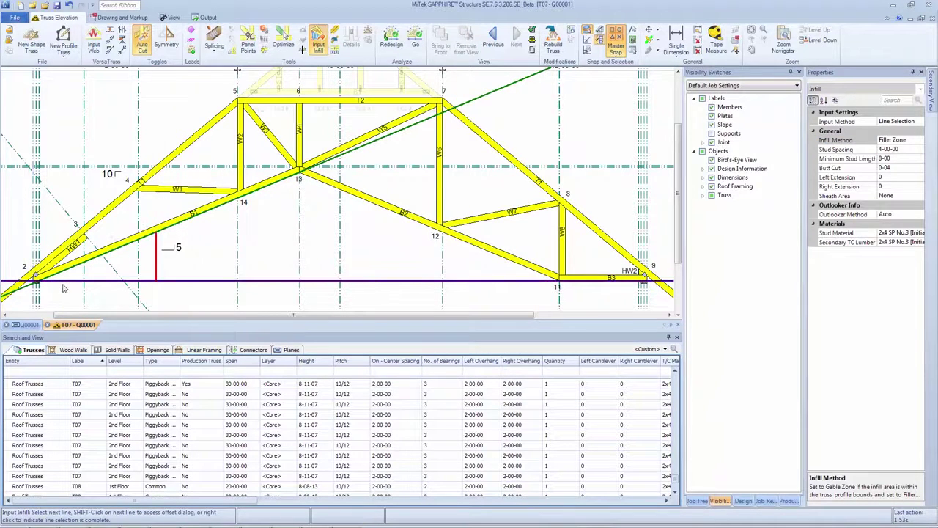
{"action": "left_click", "coordinate": [62, 285]}
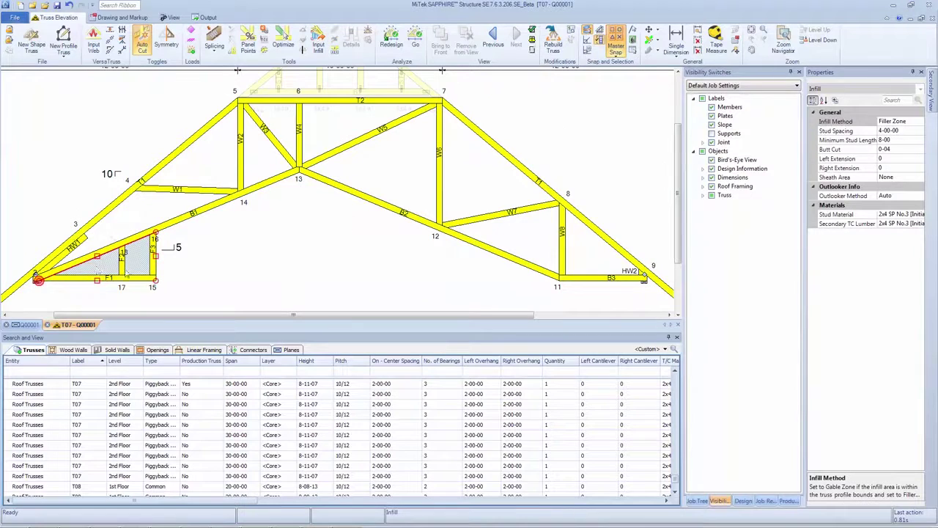
Set the Right Extension of the filler infill to 1-00-00
{"action": "left_click", "coordinate": [831, 170]}
{"action": "type", "text": "1"}
{"action": "key", "text": "Return"}
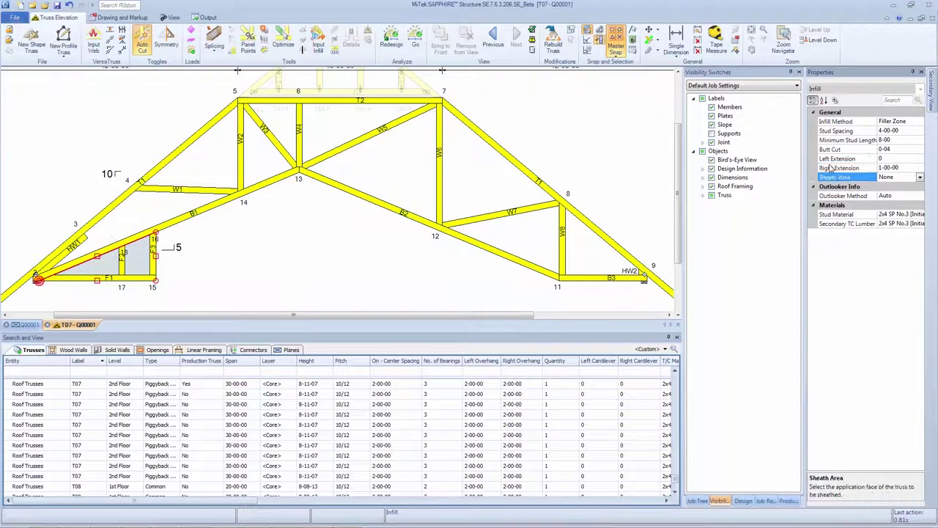
{"action": "left_click", "coordinate": [649, 172]}
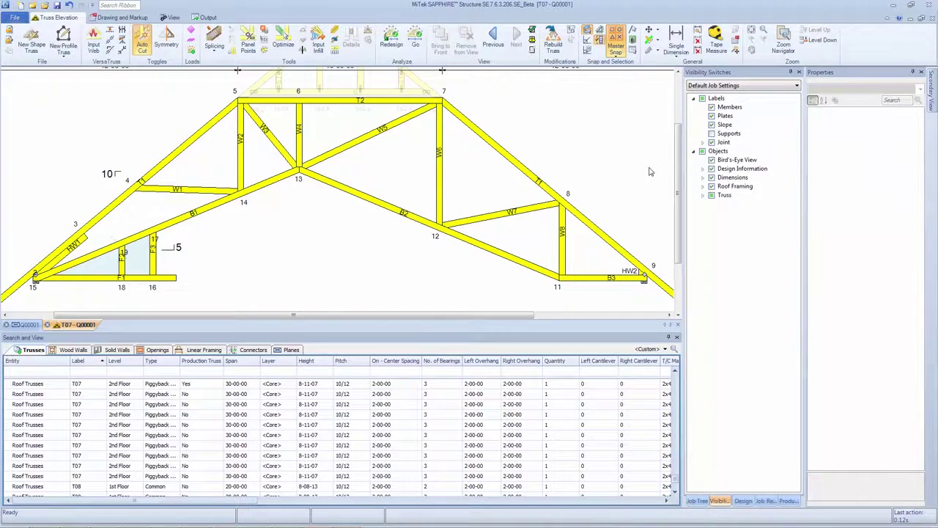
Create the annotation "Field cut by others!" beside the filler infill, with a leader pointing to the infill
{"action": "left_click", "coordinate": [123, 17]}
{"action": "left_click", "coordinate": [19, 43]}
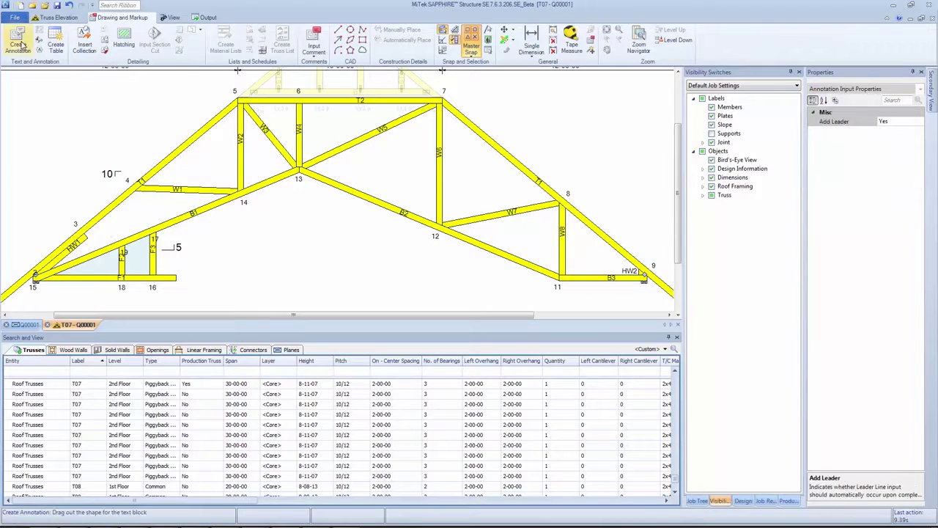
{"action": "left_click", "coordinate": [269, 268]}
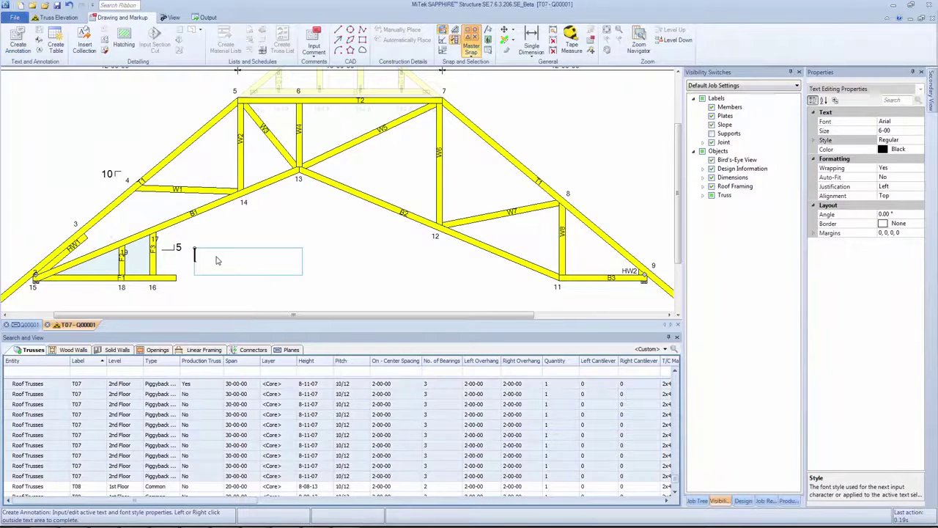
{"action": "type", "text": "Field cut by others!"}
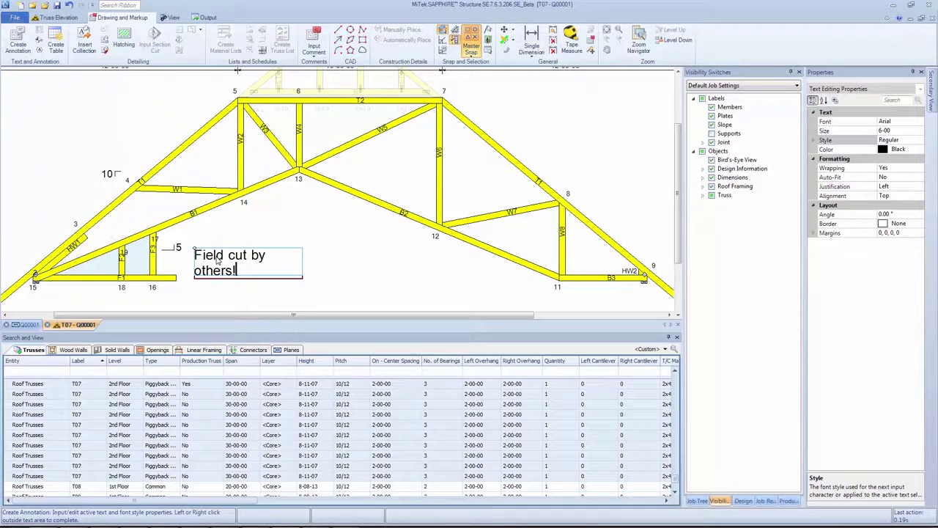
{"action": "left_click", "coordinate": [185, 291]}
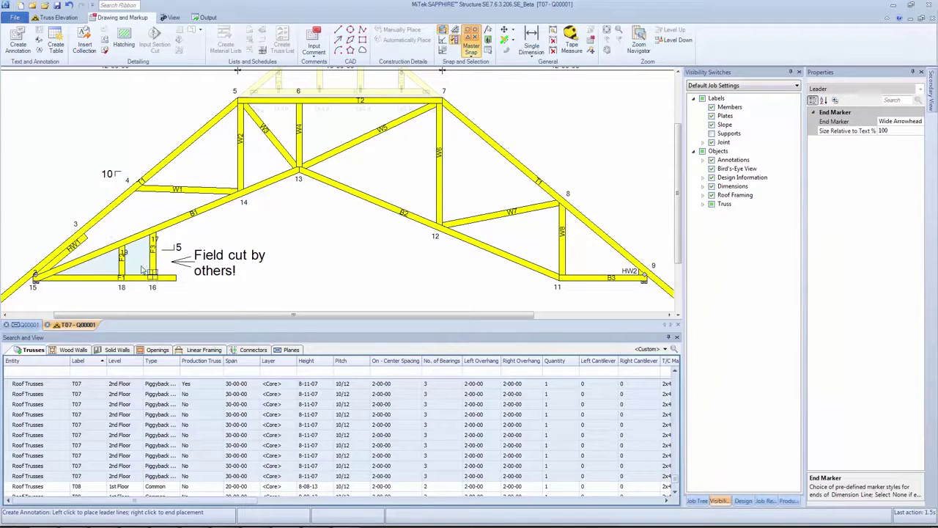
{"action": "left_click", "coordinate": [126, 268]}
{"action": "right_click", "coordinate": [126, 268]}
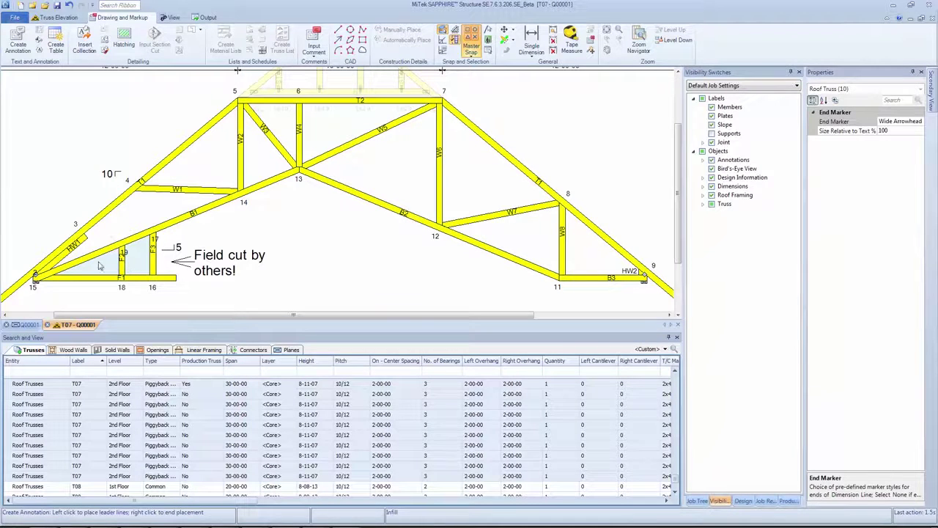
Redesign truss T07 and view page 3 of its Shop Drawings Report
{"action": "left_click", "coordinate": [58, 17]}
{"action": "left_click", "coordinate": [387, 37]}
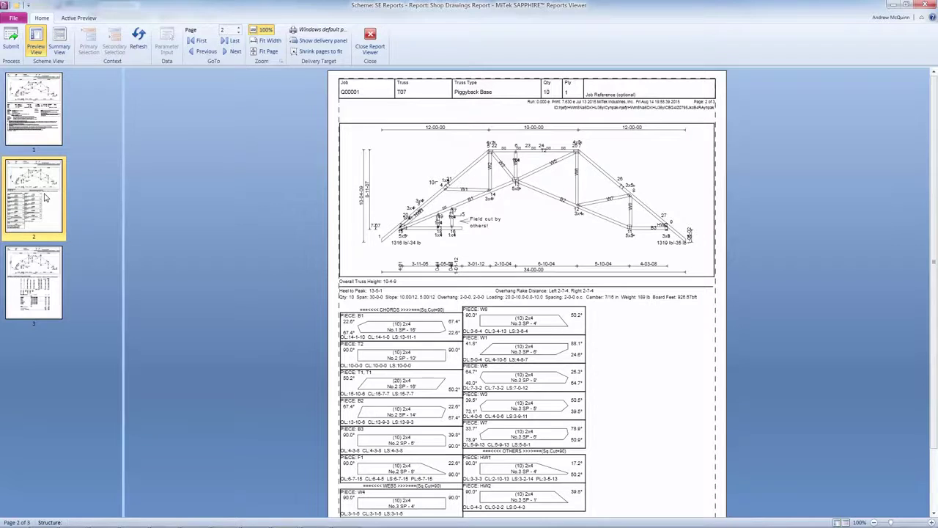
{"action": "left_click", "coordinate": [41, 268]}
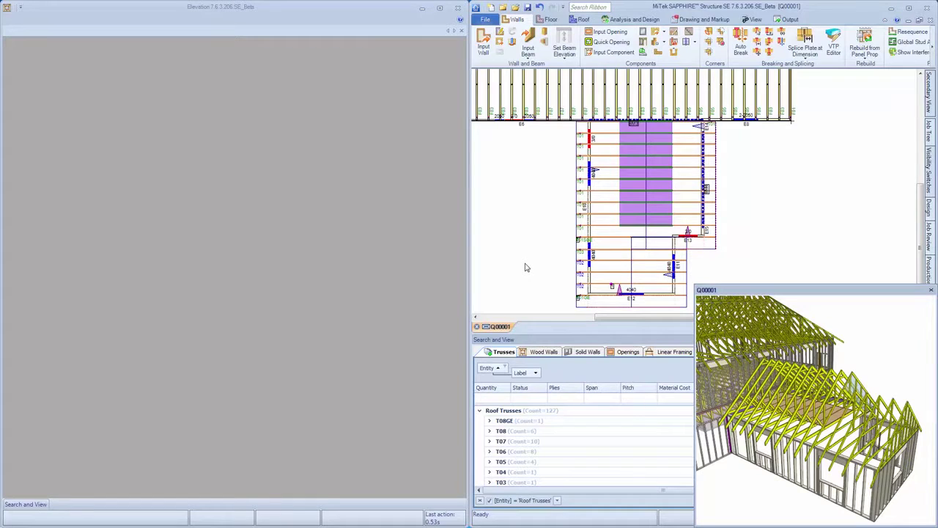
Open truss T02 in the elevation window from the plan and add symmetric panel points midway along the top chords
{"action": "left_click", "coordinate": [608, 264]}
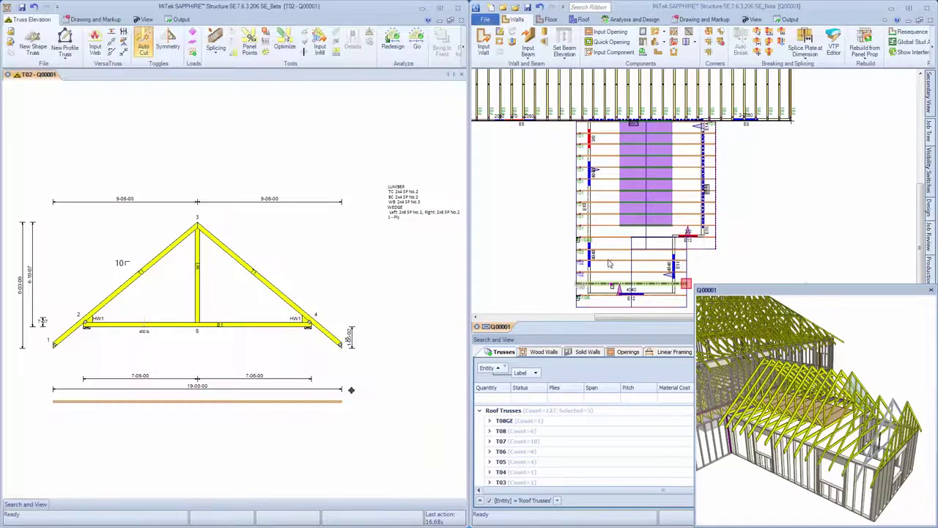
{"action": "left_click", "coordinate": [374, 234]}
{"action": "key", "text": "p"}
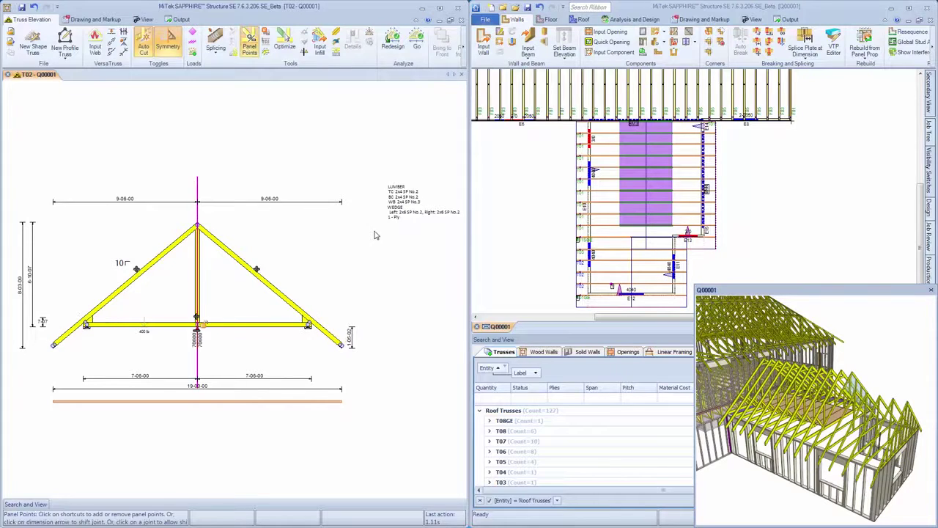
{"action": "left_click", "coordinate": [257, 270]}
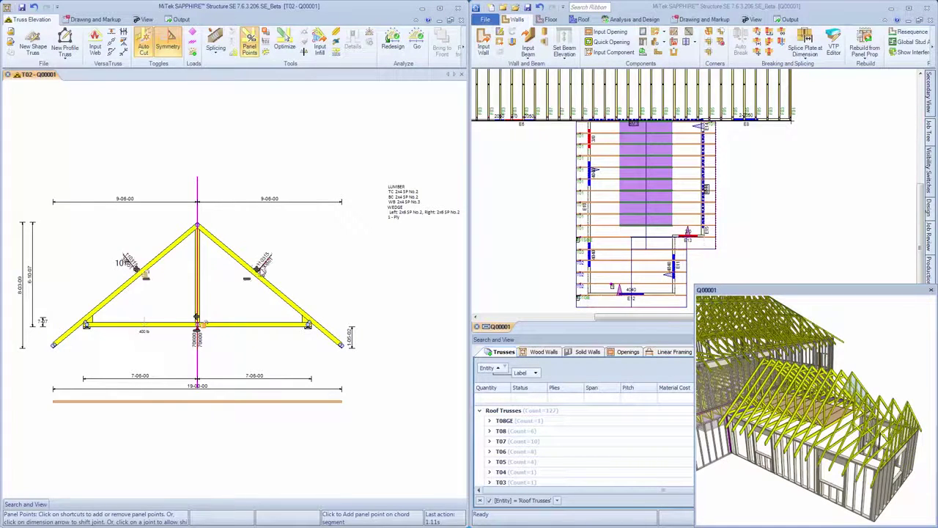
{"action": "key", "text": "Escape"}
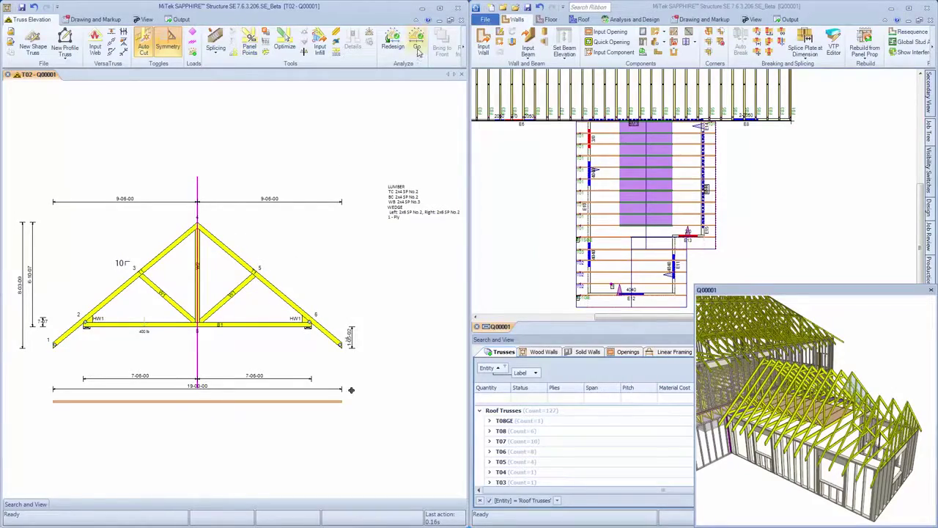